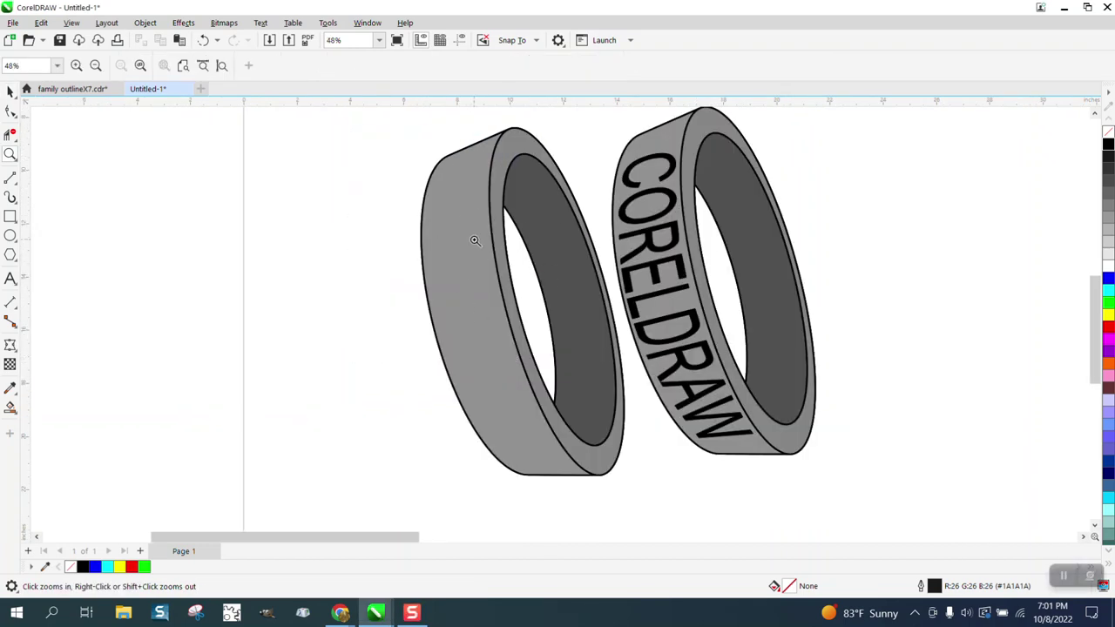
scroll(472, 244, down, 1)
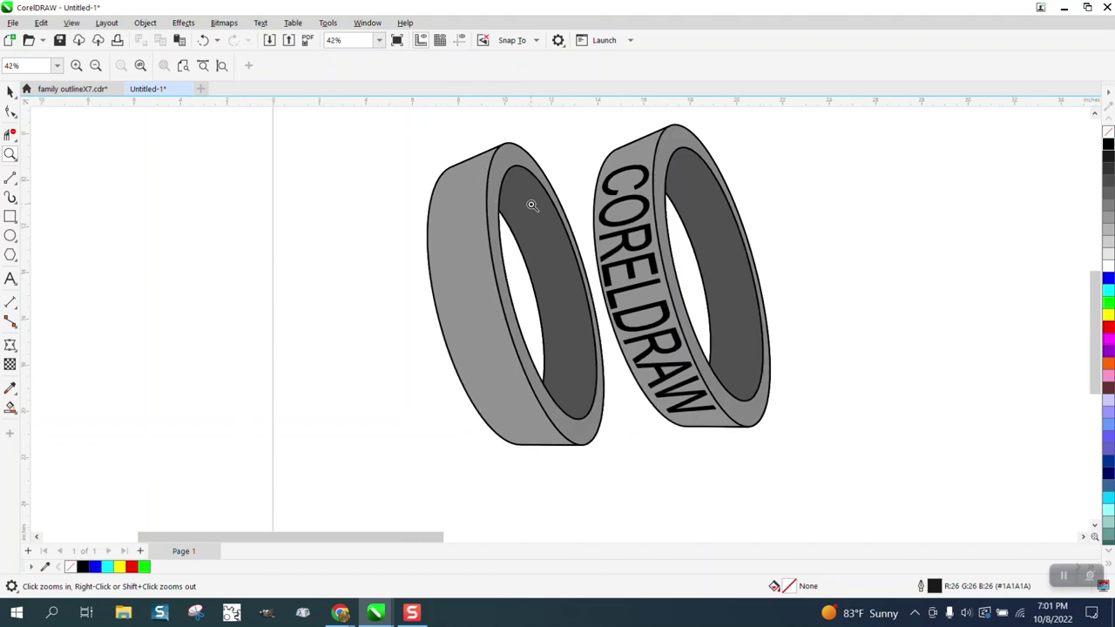
Step: Marquee-select the plain grey ring and drag it off the page to the left
click(10, 92)
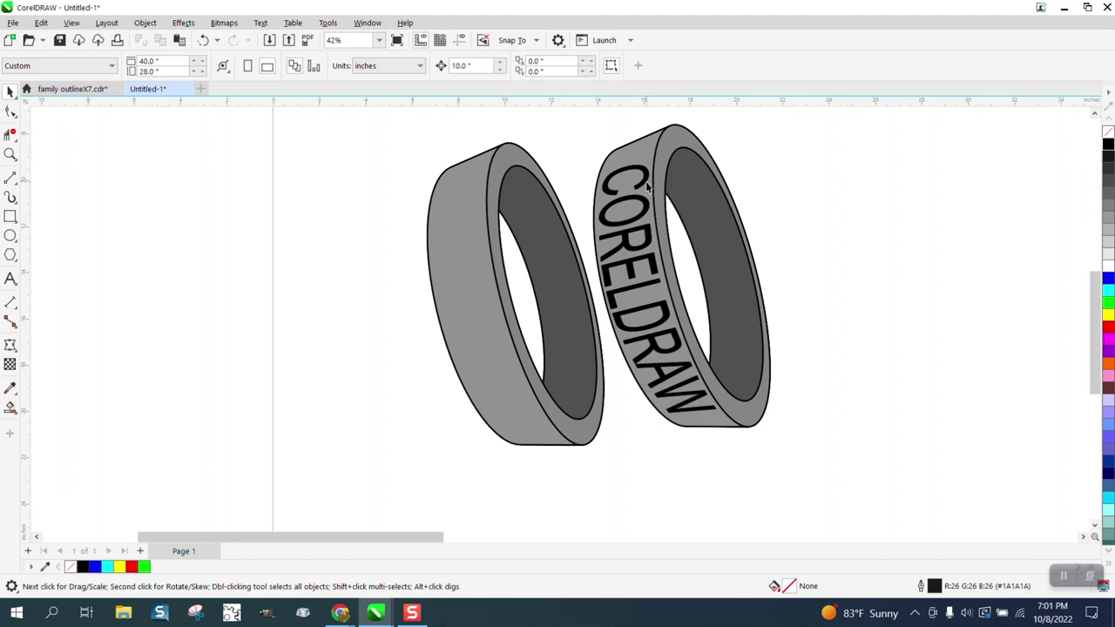
scroll(646, 186, down, 2)
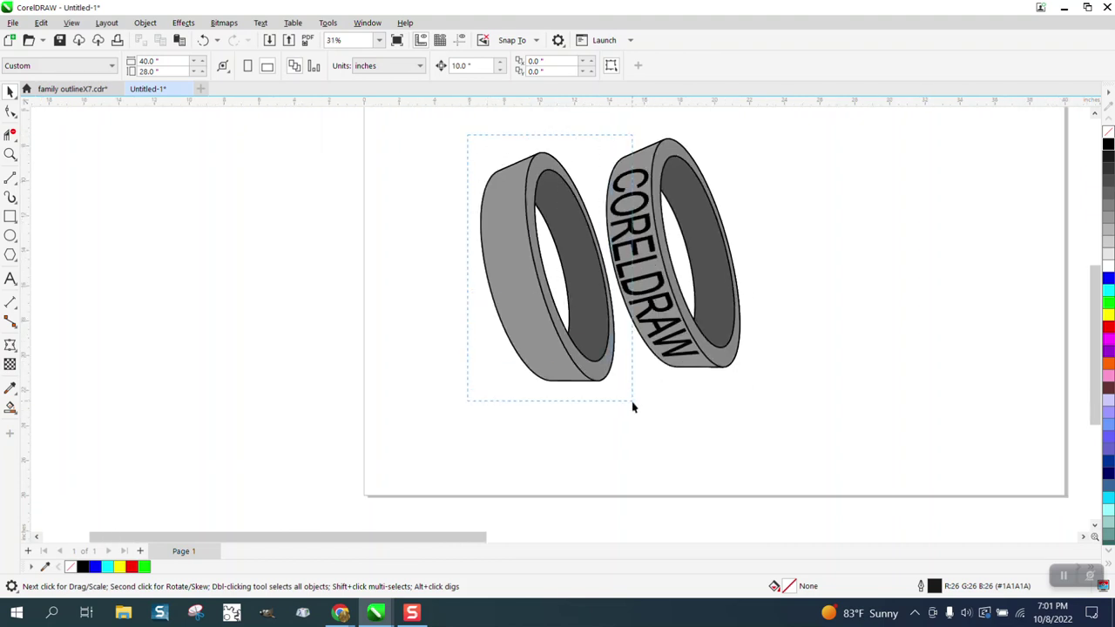
drag(467, 138, 630, 404)
drag(547, 269, 237, 270)
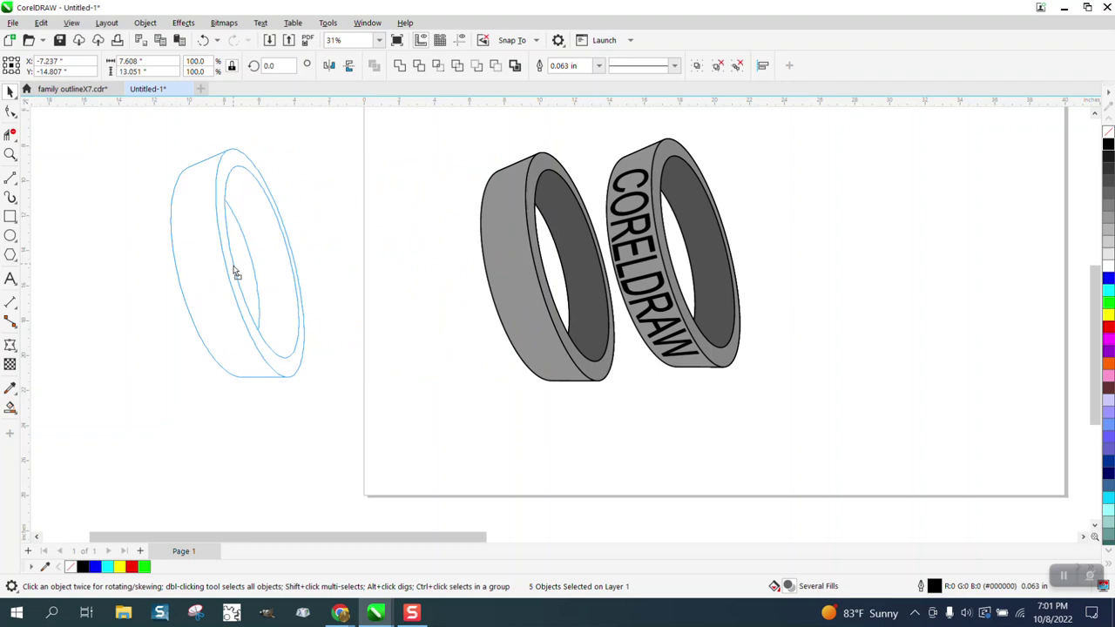
Step: Rotate the plain ring to a 76° angle so it lies flat
scroll(260, 252, down, 1)
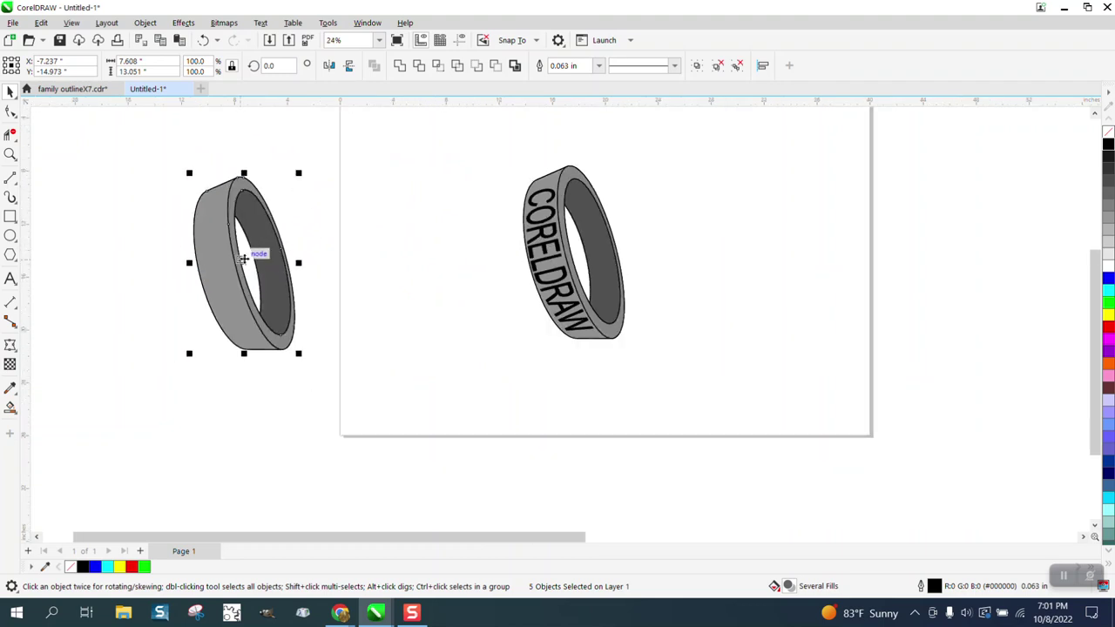
click(253, 247)
mouse_move(301, 174)
mouse_down()
mouse_move(178, 175)
mouse_move(170, 189)
mouse_up()
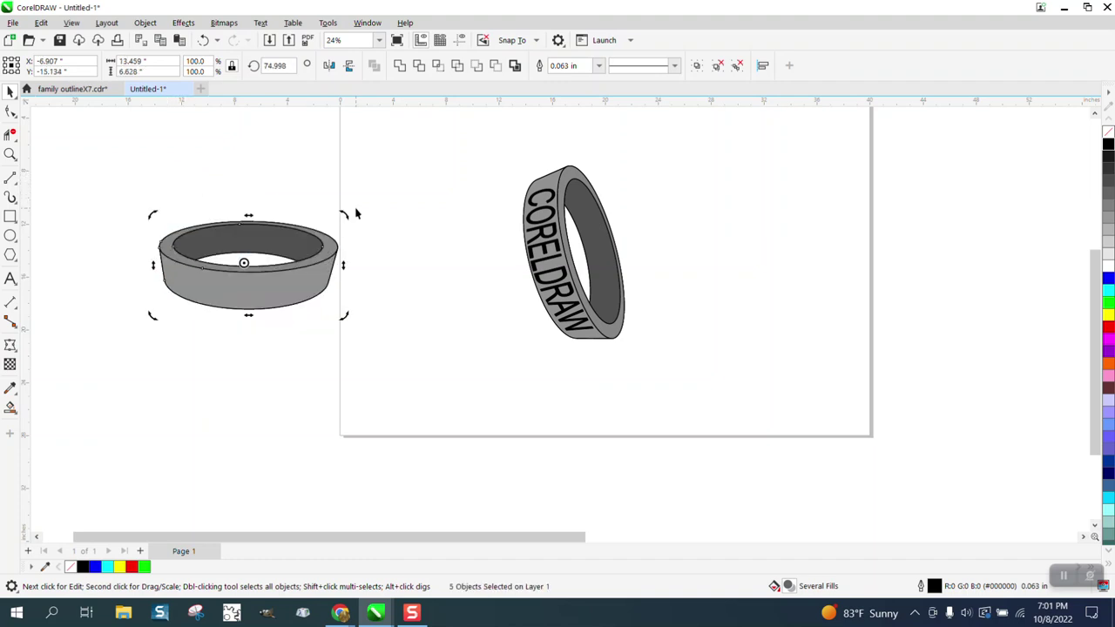
double_click(270, 67)
text(75)
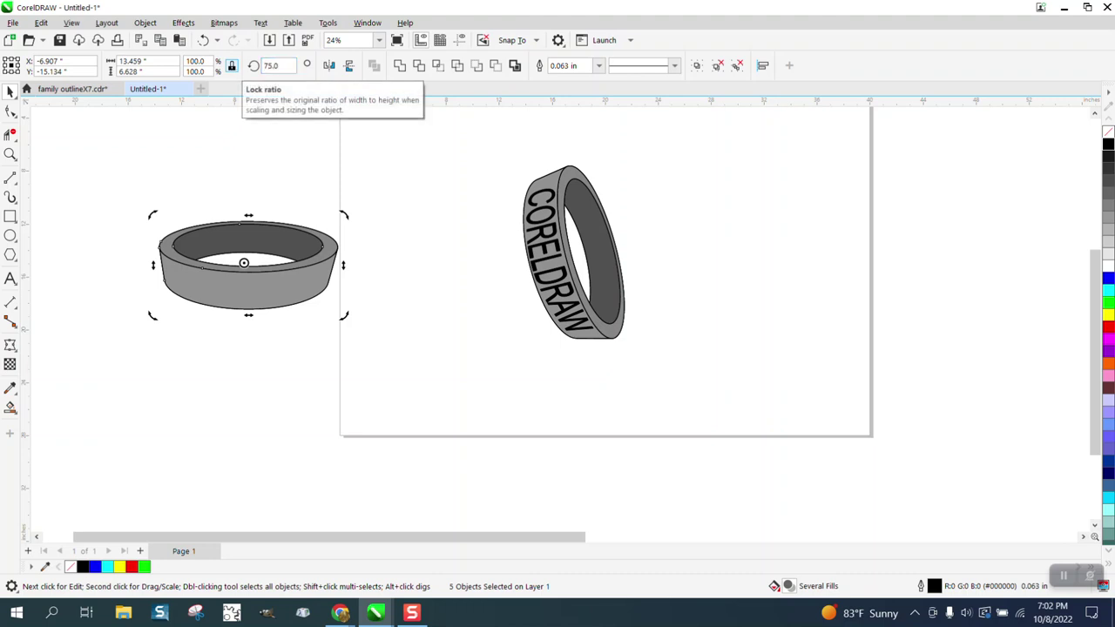
double_click(268, 67)
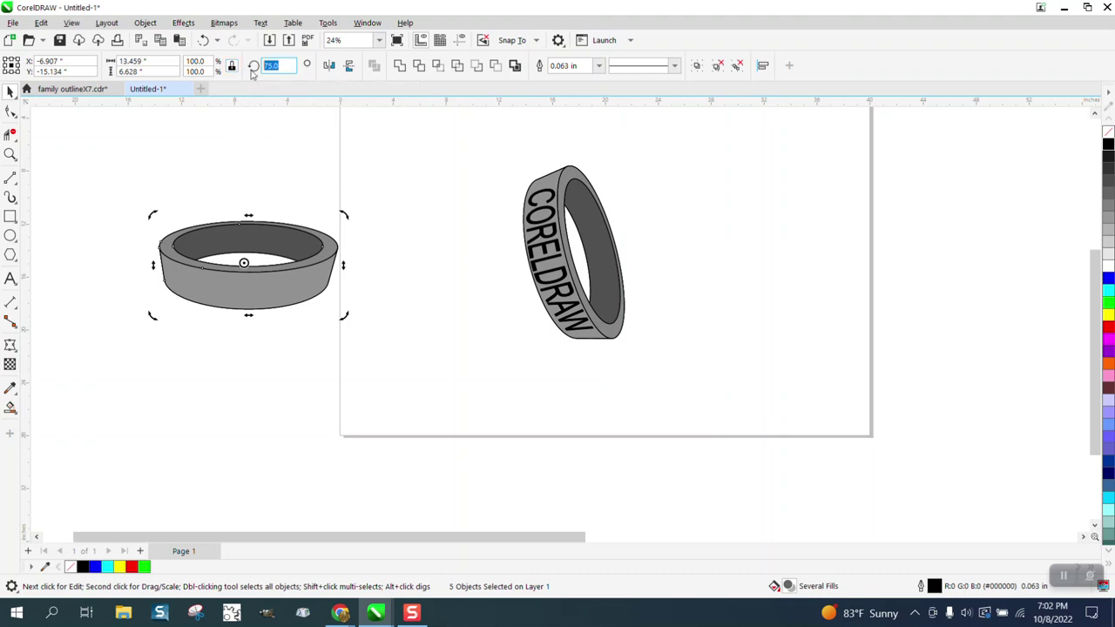
text(76)
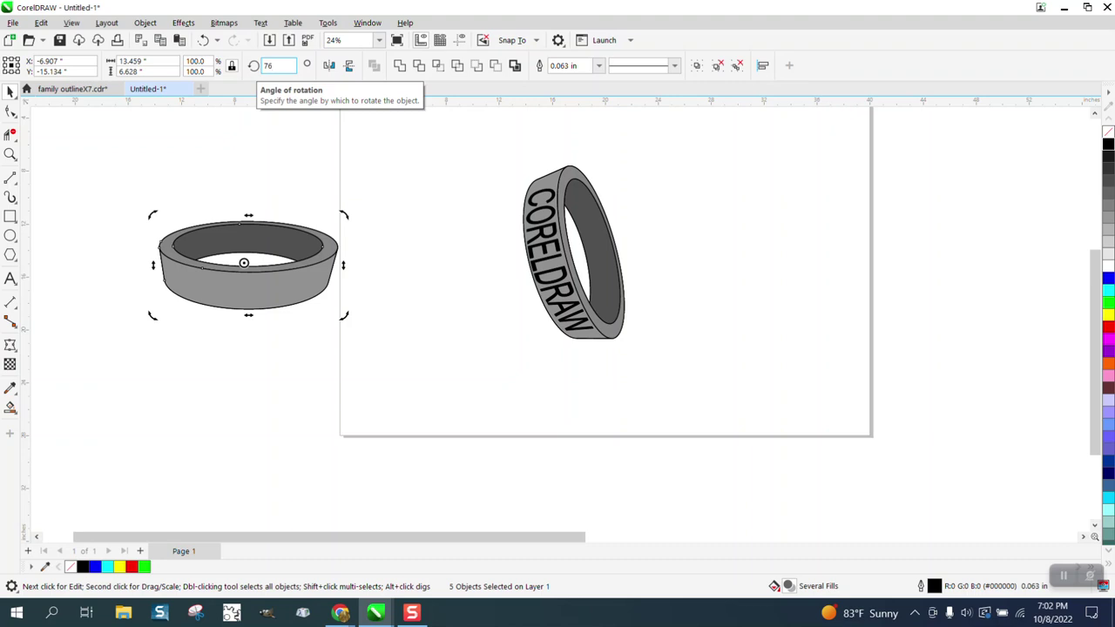
key(Return)
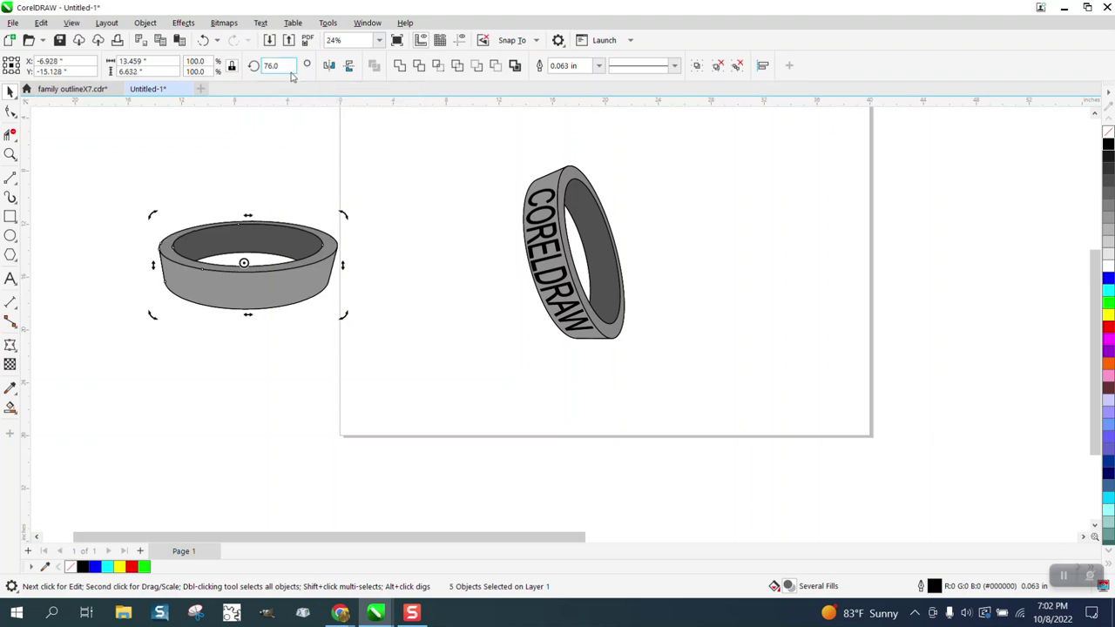
click(317, 136)
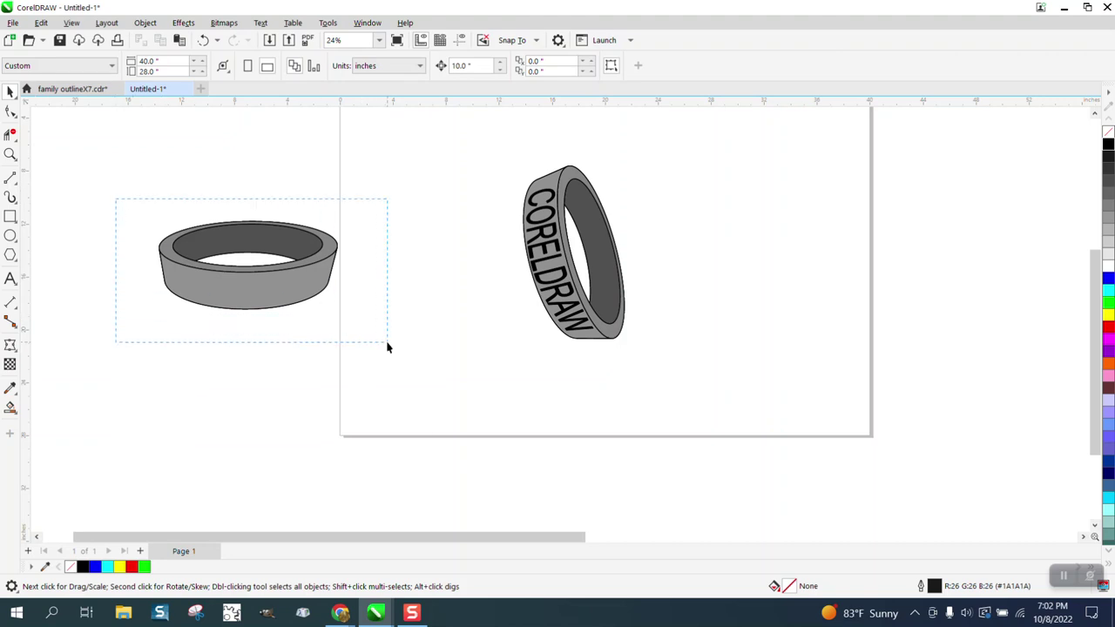
Step: Duplicate the flat ring and place the copy beneath the original
drag(387, 342, 387, 345)
key(ctrl+d)
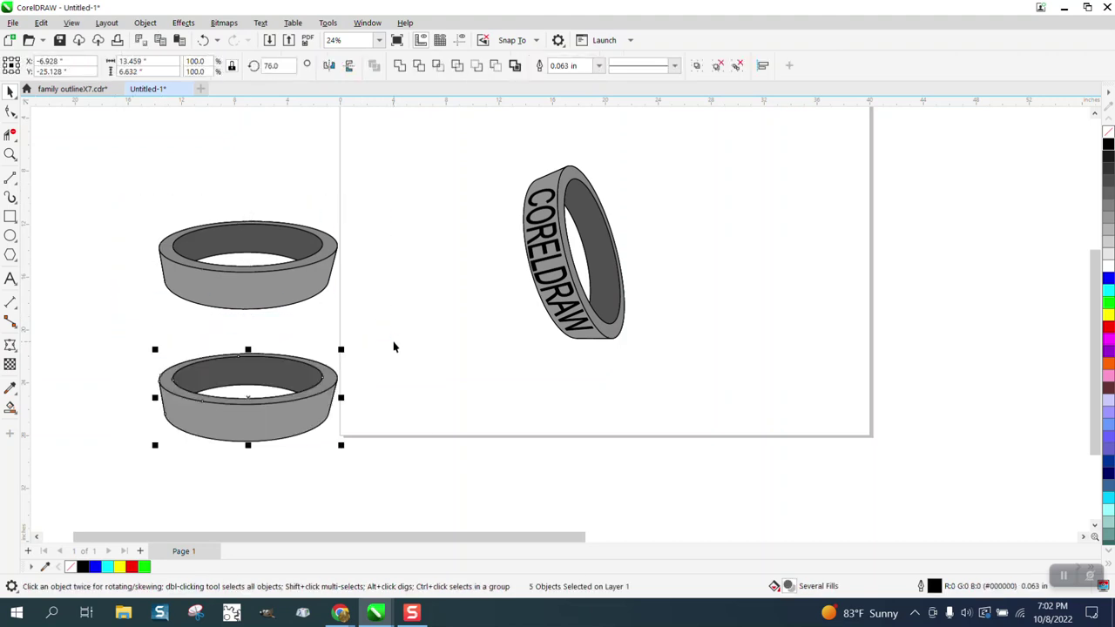
click(387, 350)
Step: Move the lower ring's outer band onto the page and remove its grey fill
click(292, 422)
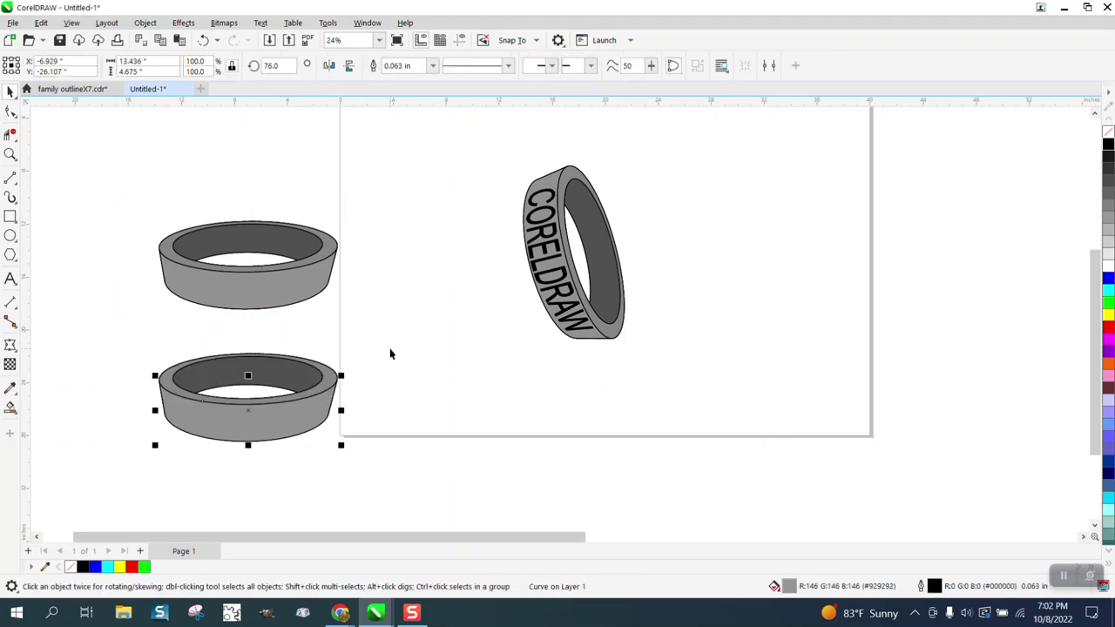
key(Right)
key(Right)
key(Right)
key(Right)
key(Right)
key(Right)
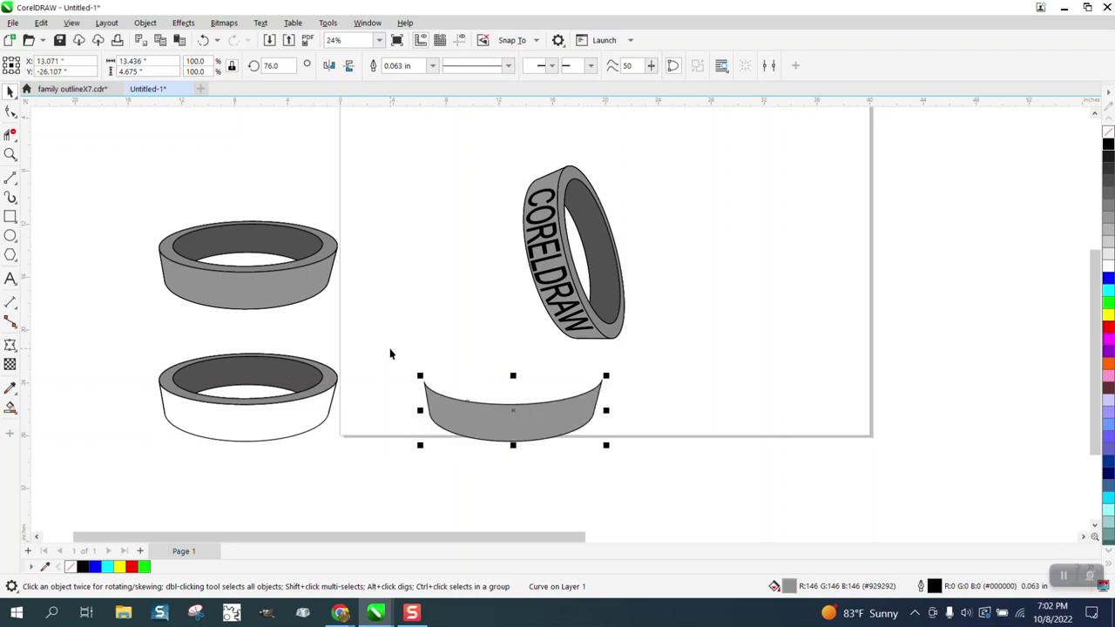
click(1108, 132)
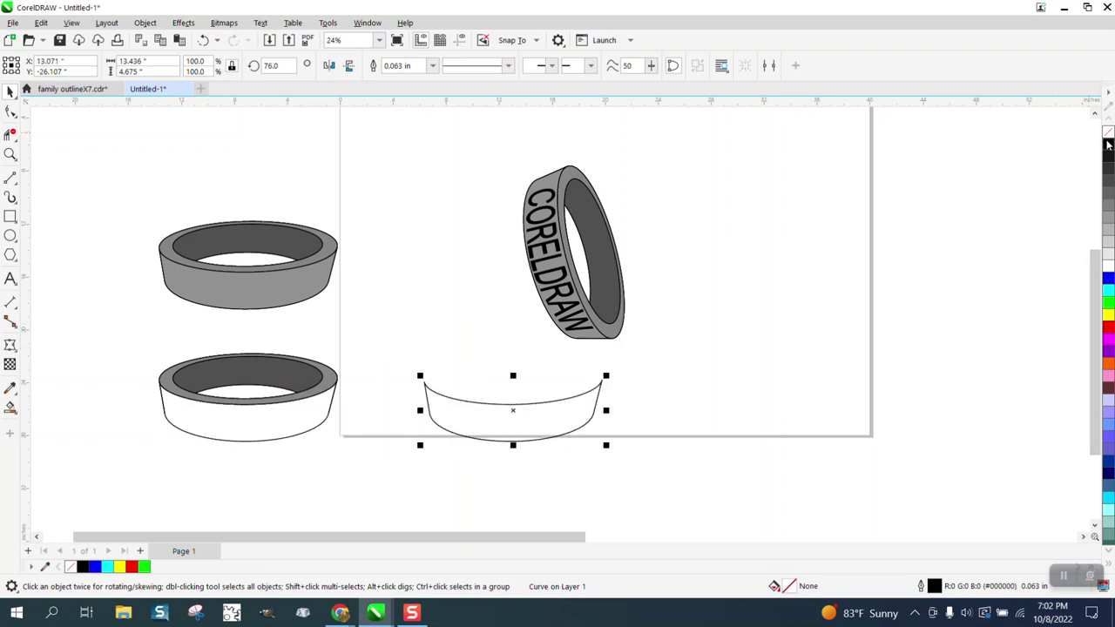
click(183, 23)
click(209, 316)
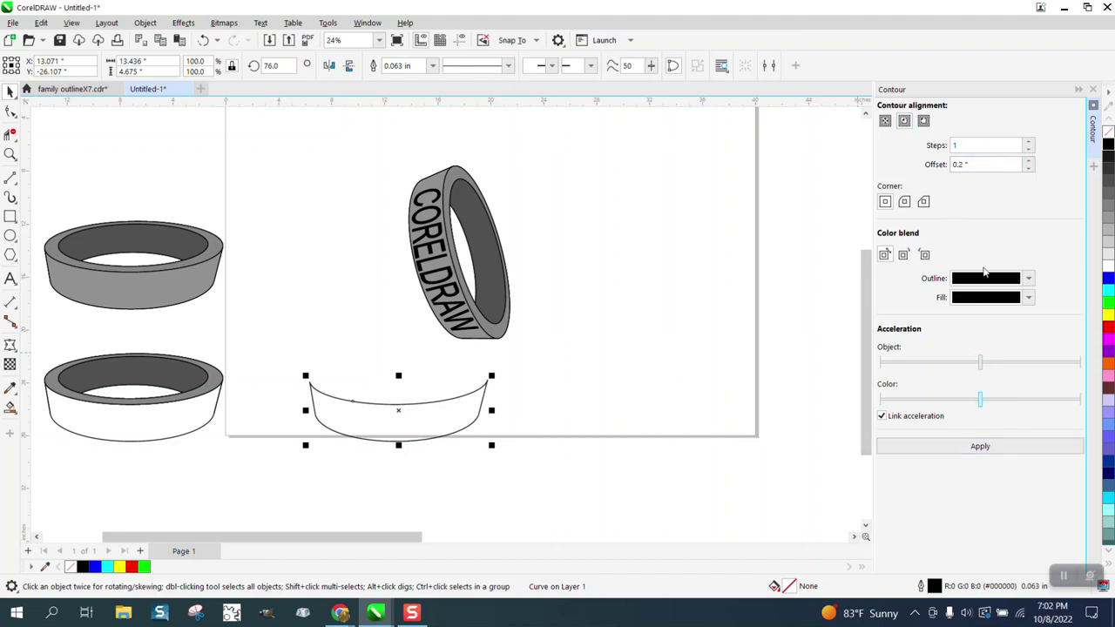
Step: Apply a one-step inside contour with a 0.3-inch offset to the unfilled band
drag(1001, 164, 892, 171)
key(BackSpace)
text(.3)
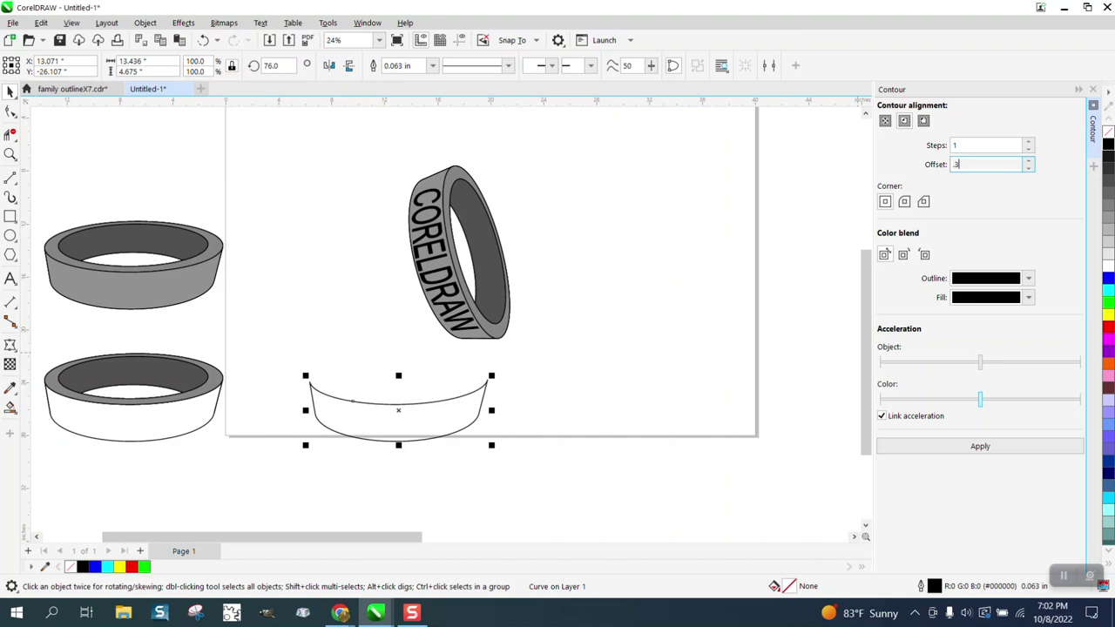
click(989, 445)
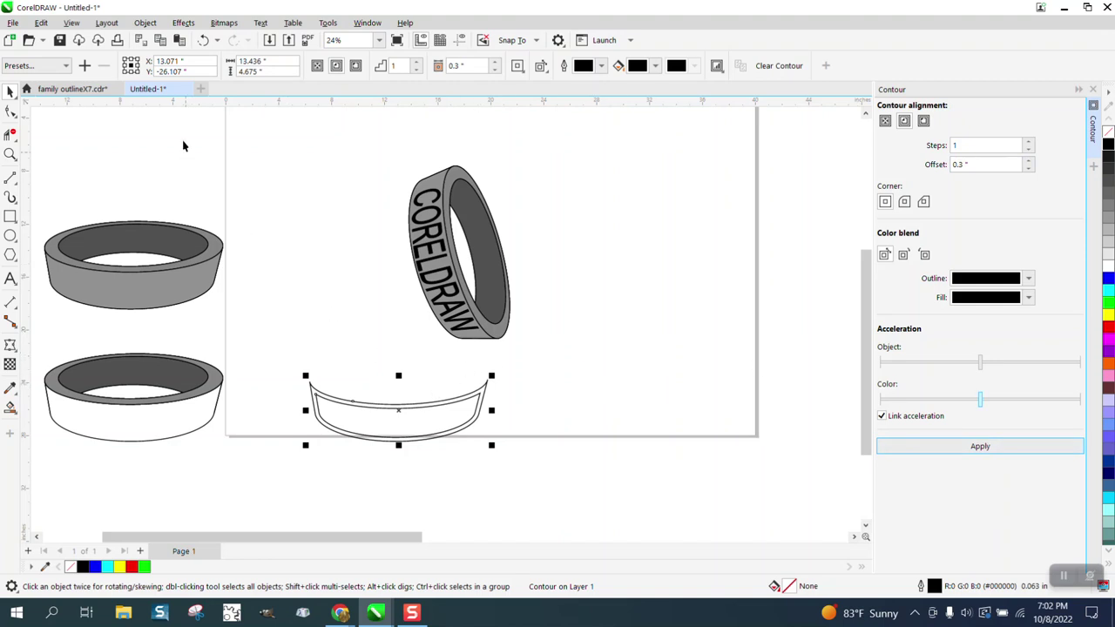
click(144, 23)
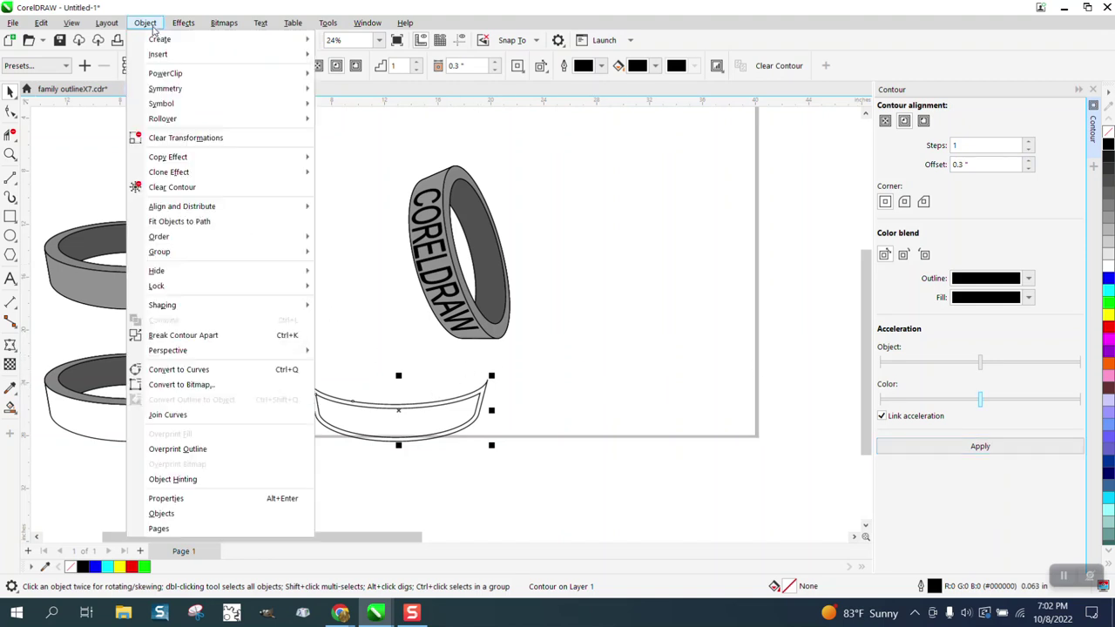
Step: Break the contour apart from the band and shift the lettered ring right
click(200, 335)
drag(376, 176, 518, 344)
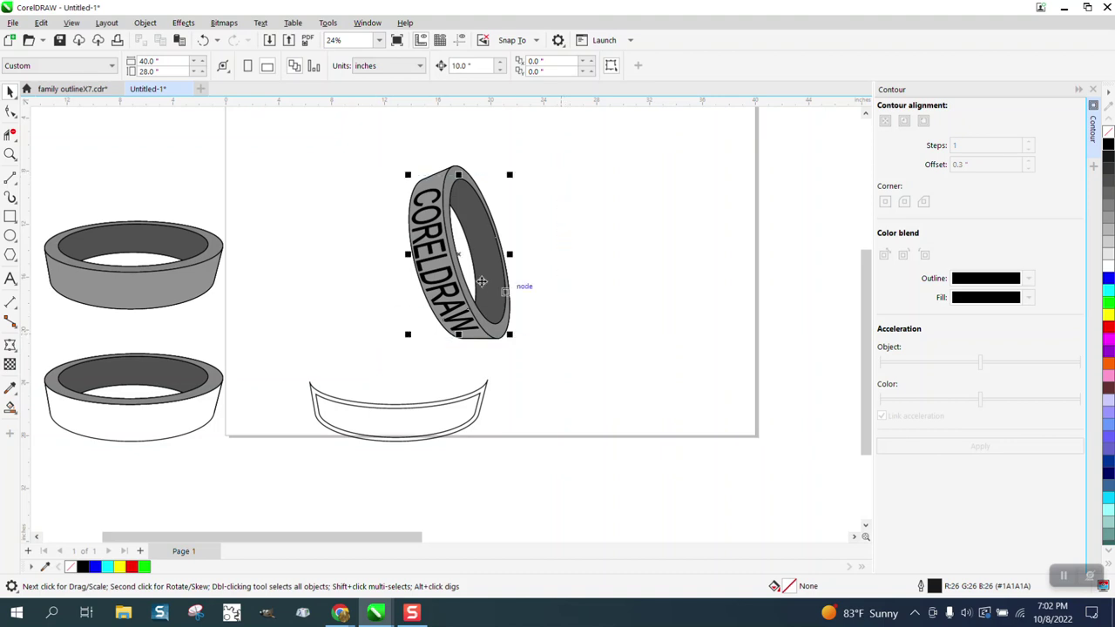
drag(523, 288, 649, 384)
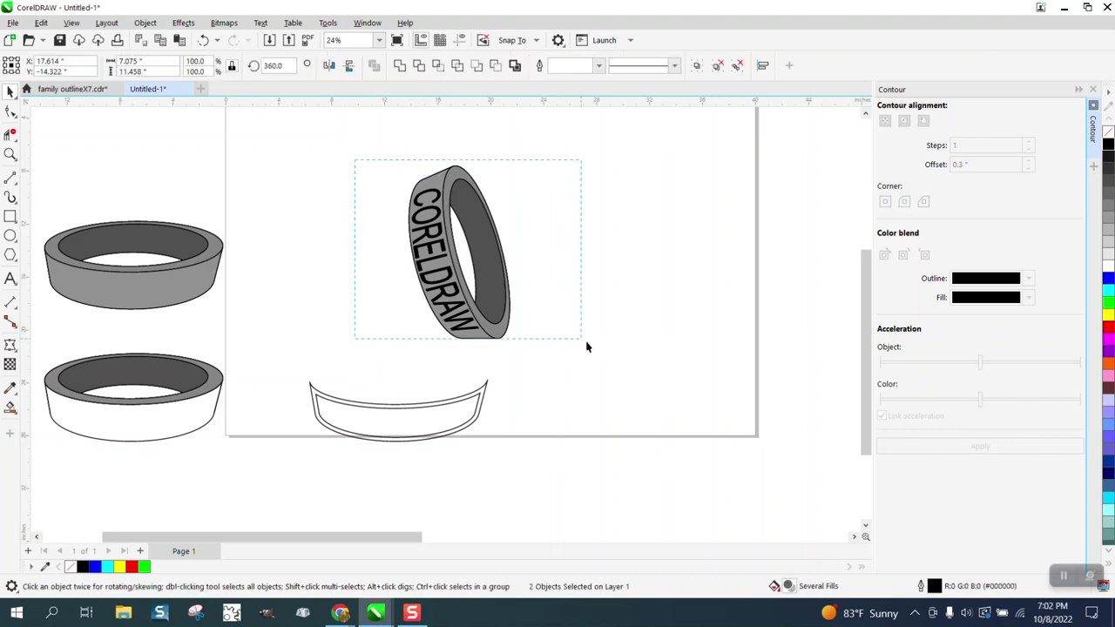
Step: Nudge the inner contour curve up the page and begin the CORELDRAW text
click(458, 423)
key(Up)
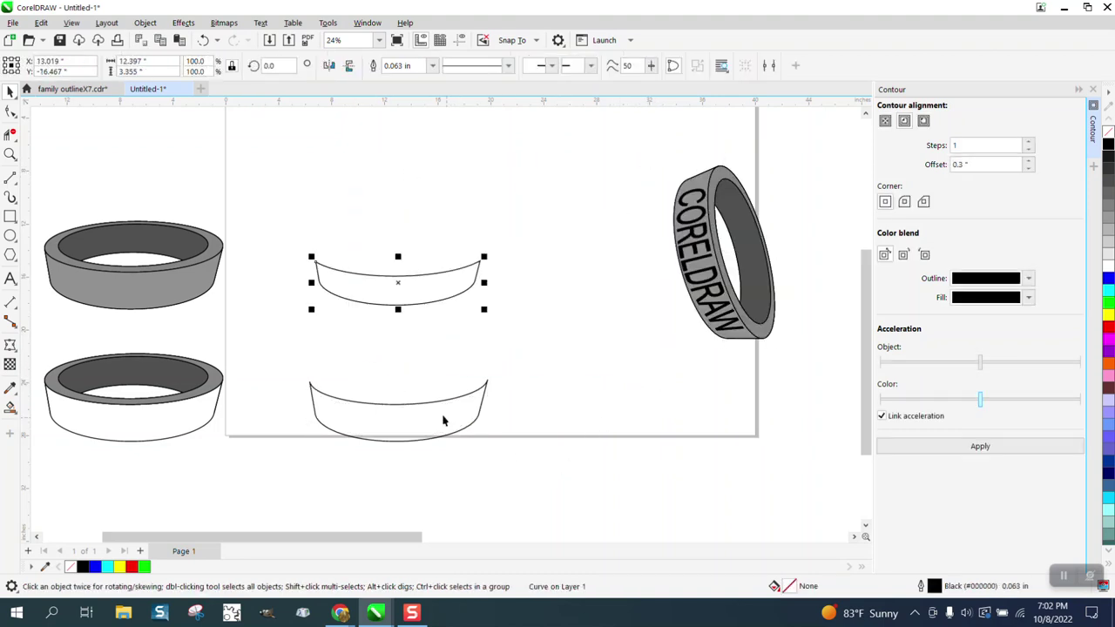
click(11, 279)
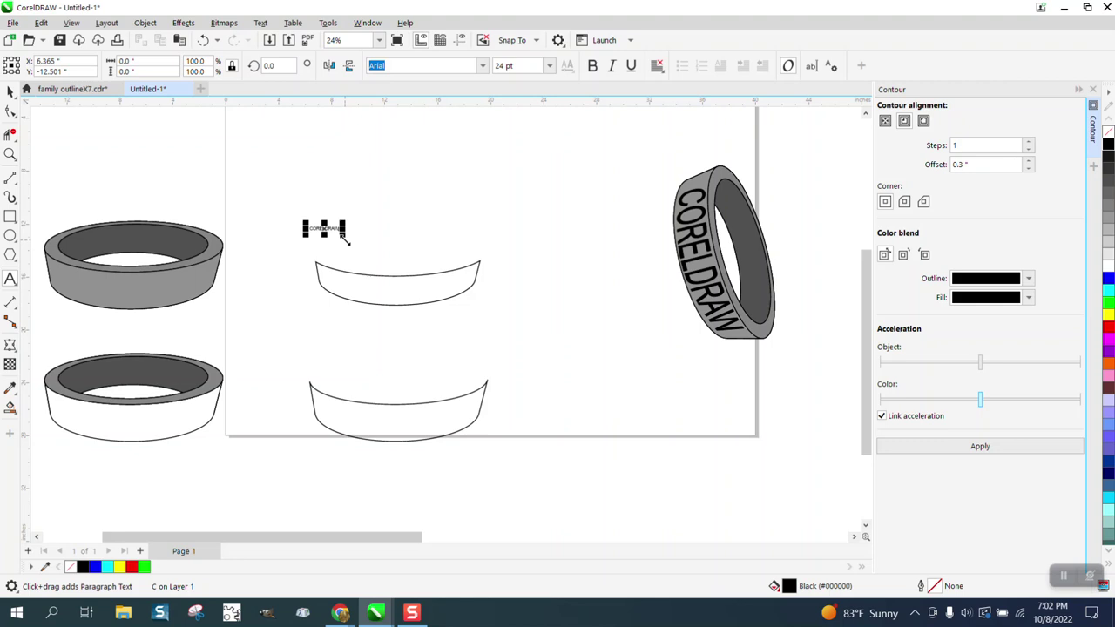
Step: Scale up the CORELDRAW text and move it onto the raised inner curve
drag(345, 236, 467, 248)
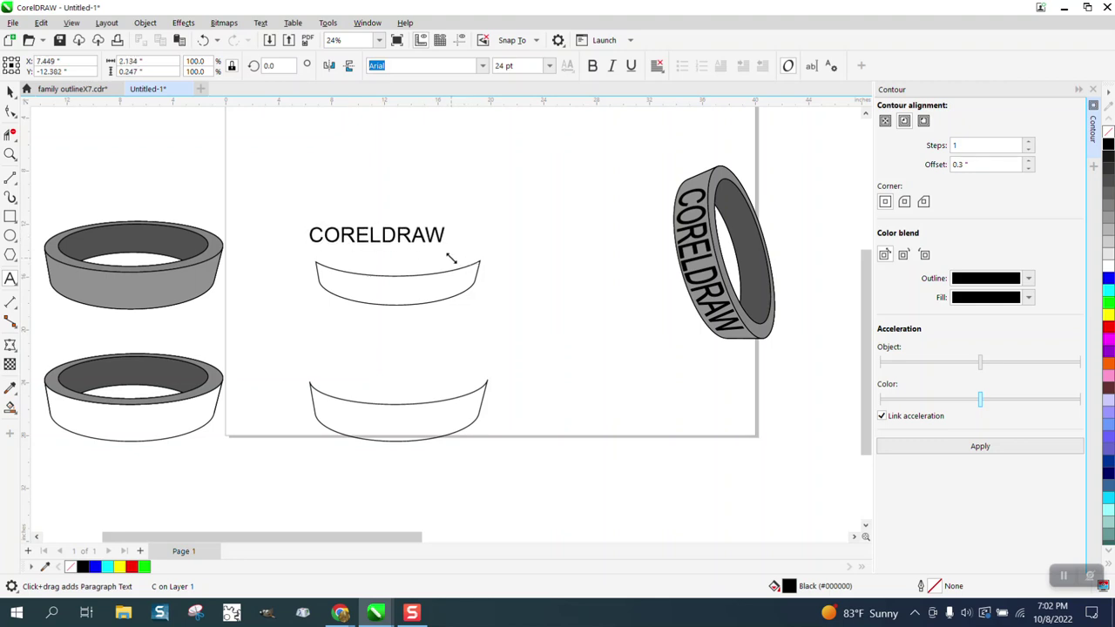
click(383, 236)
drag(383, 236, 397, 280)
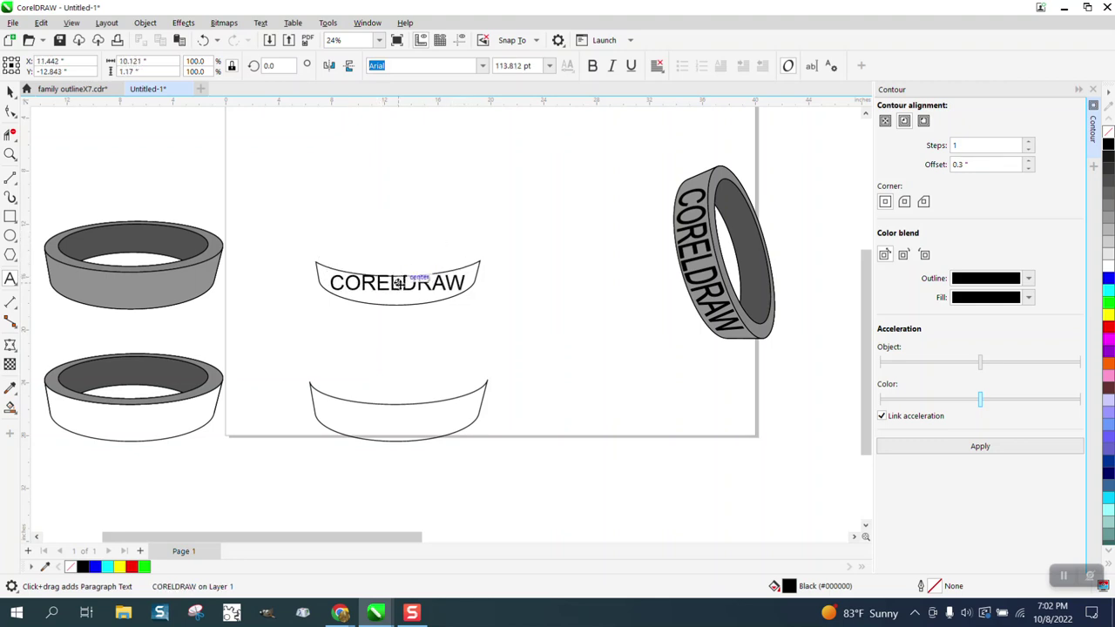
click(1093, 88)
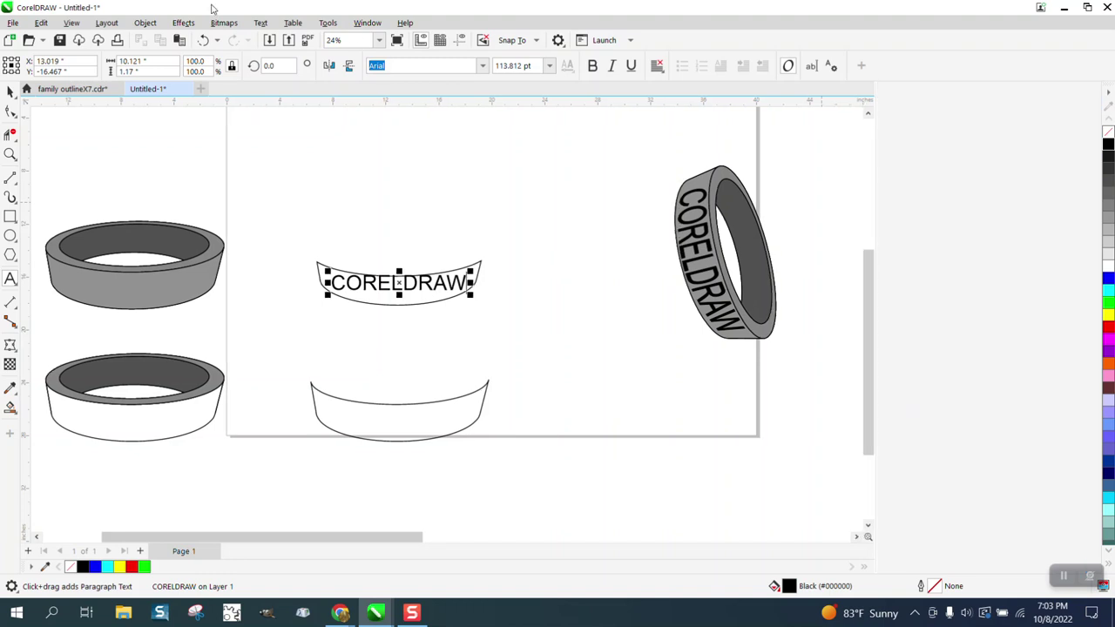
Step: Warp the CORELDRAW text into the curved band shape with an envelope and zoom in
click(184, 25)
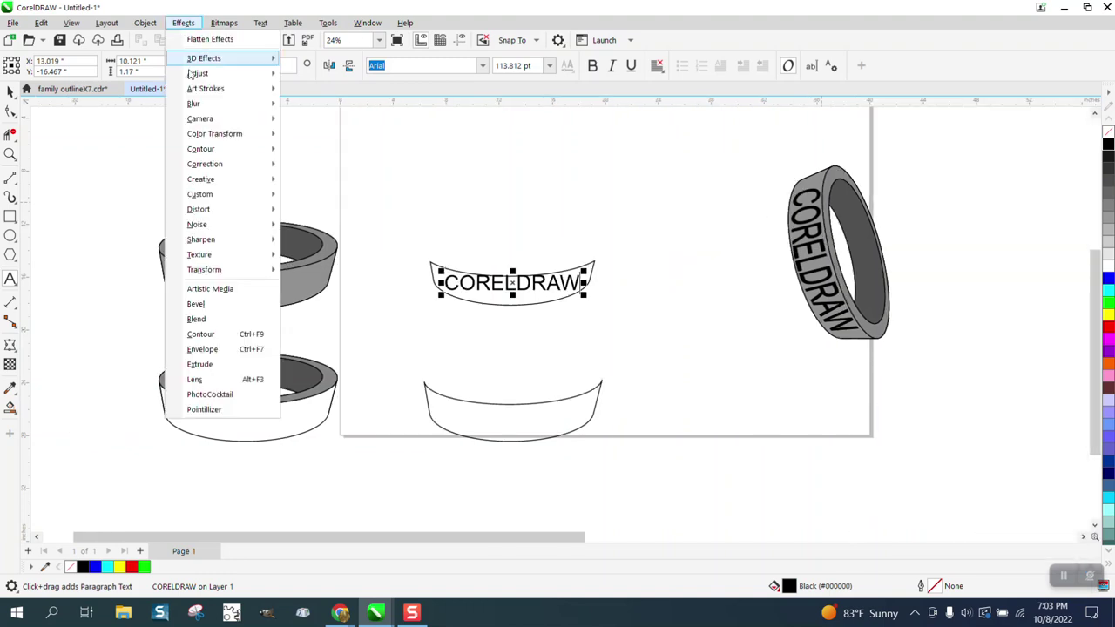
click(202, 349)
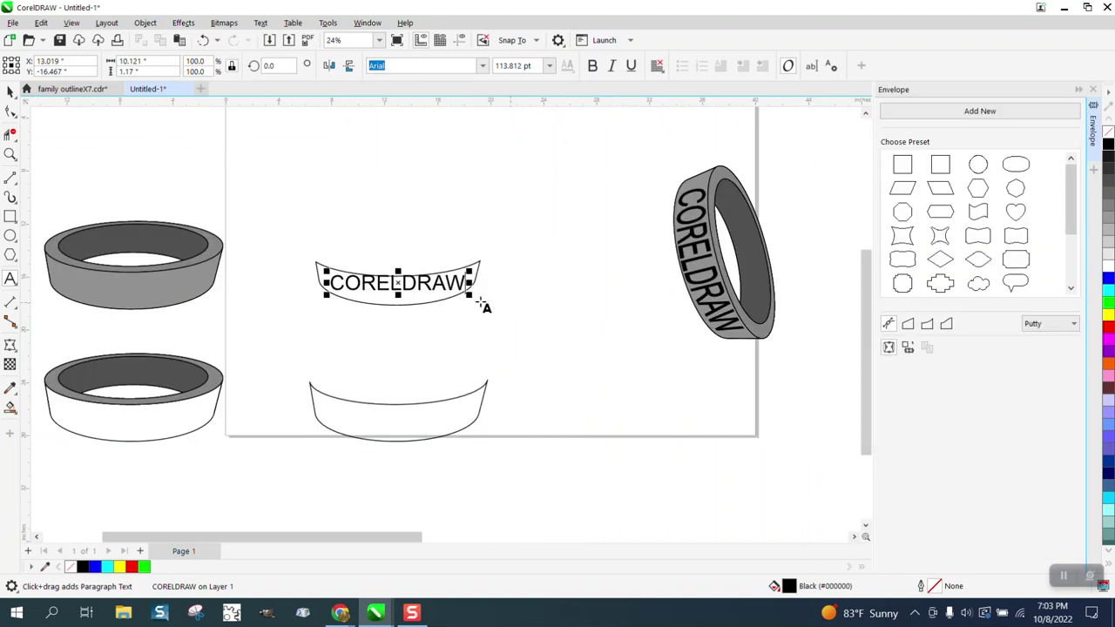
click(614, 355)
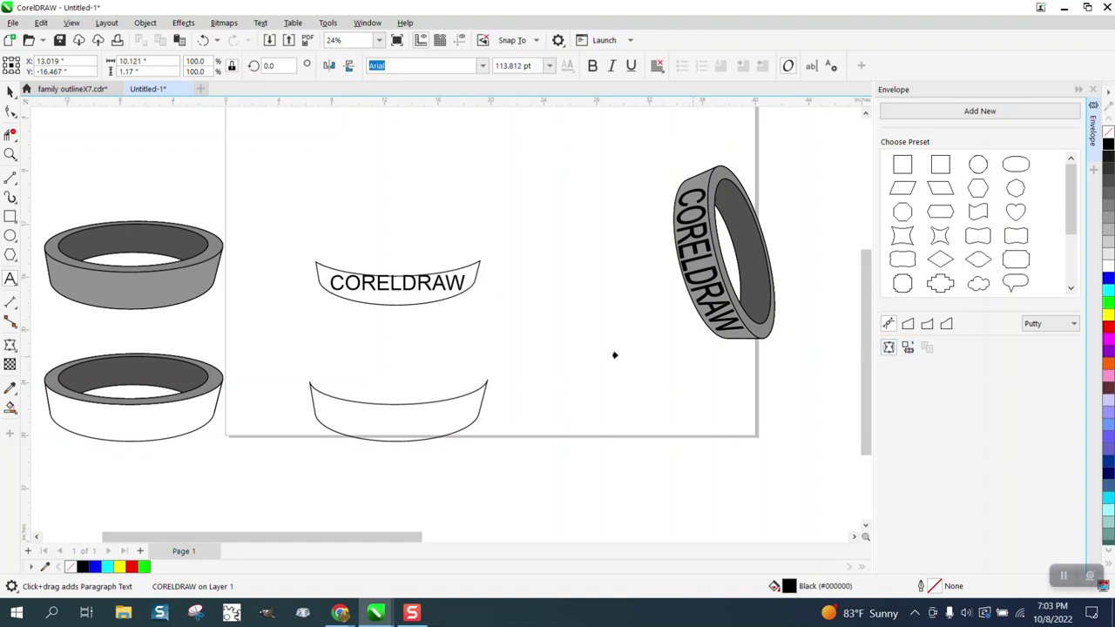
click(388, 302)
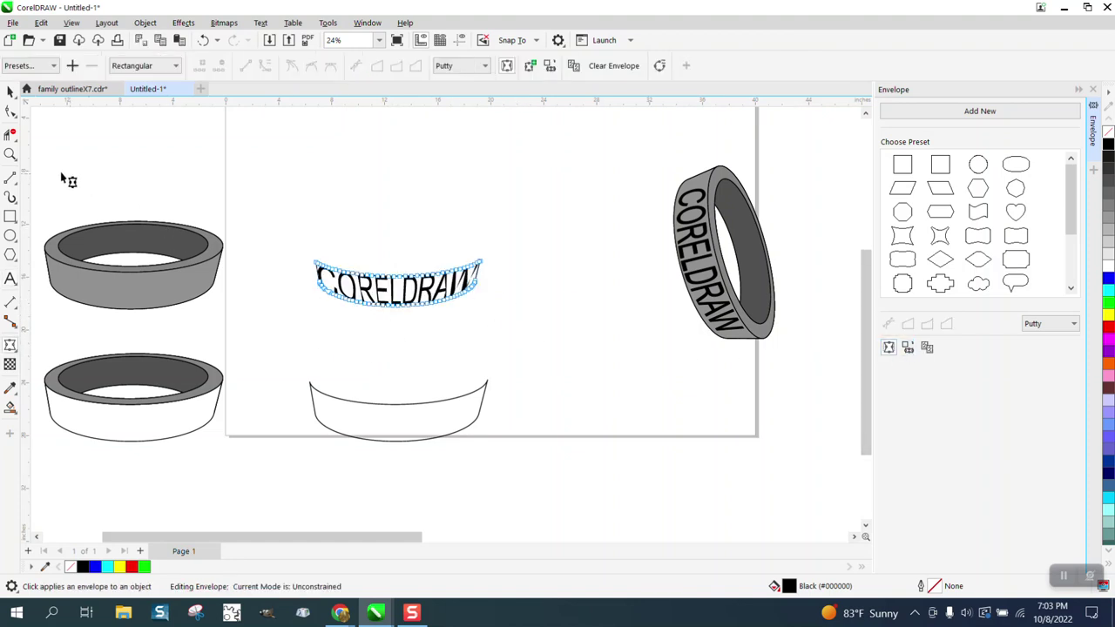
click(11, 154)
drag(296, 249, 528, 350)
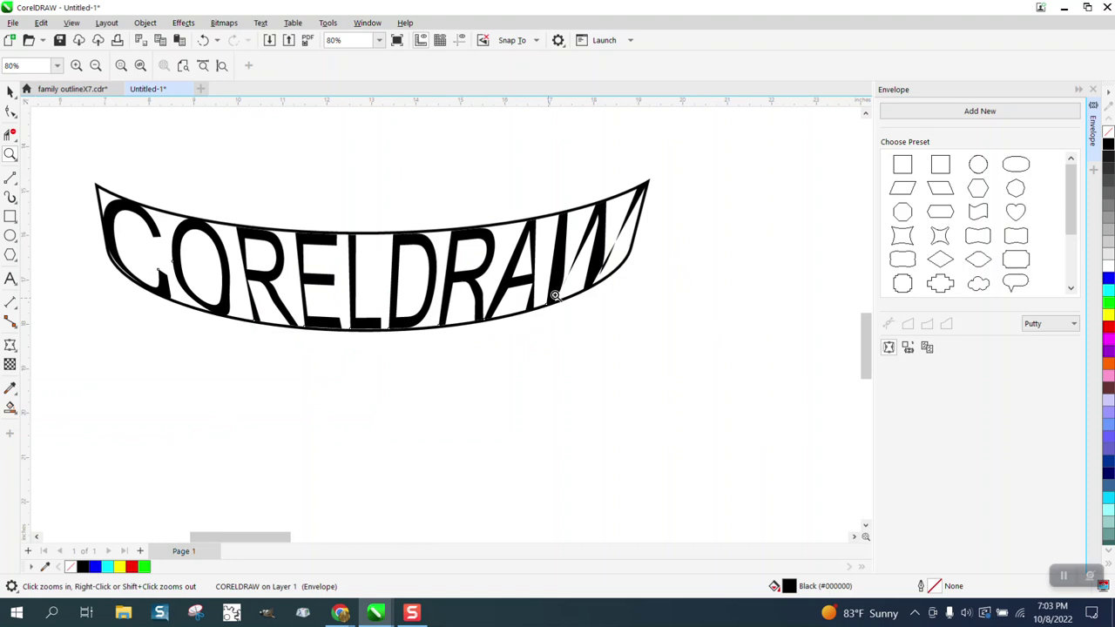
Step: Check the envelope mapping modes, then undo the envelope distortion on the text
click(10, 92)
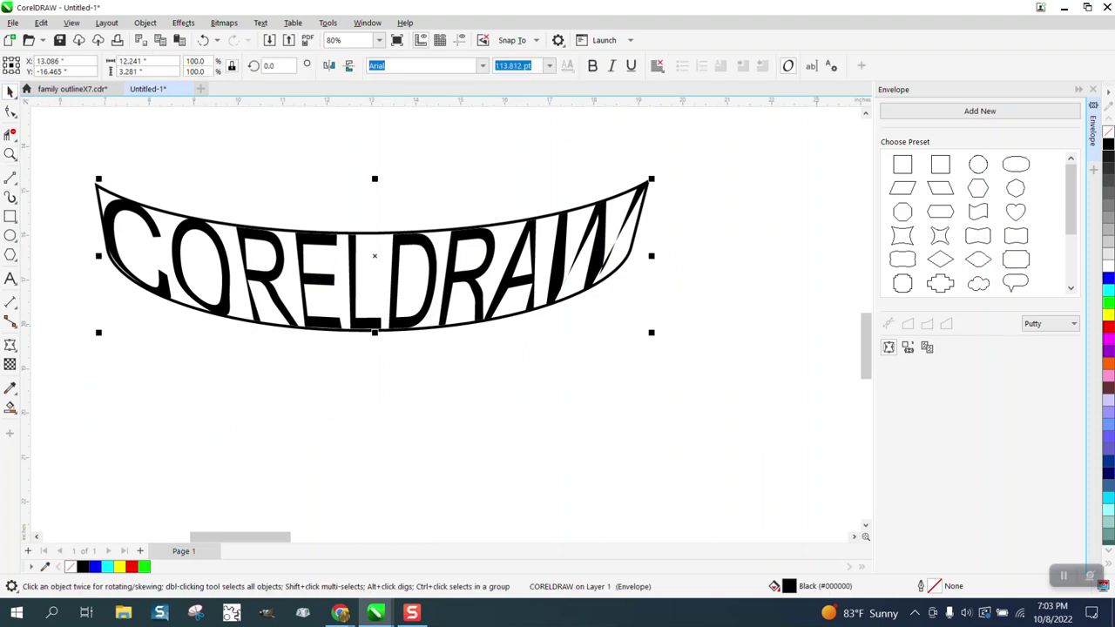
click(1068, 326)
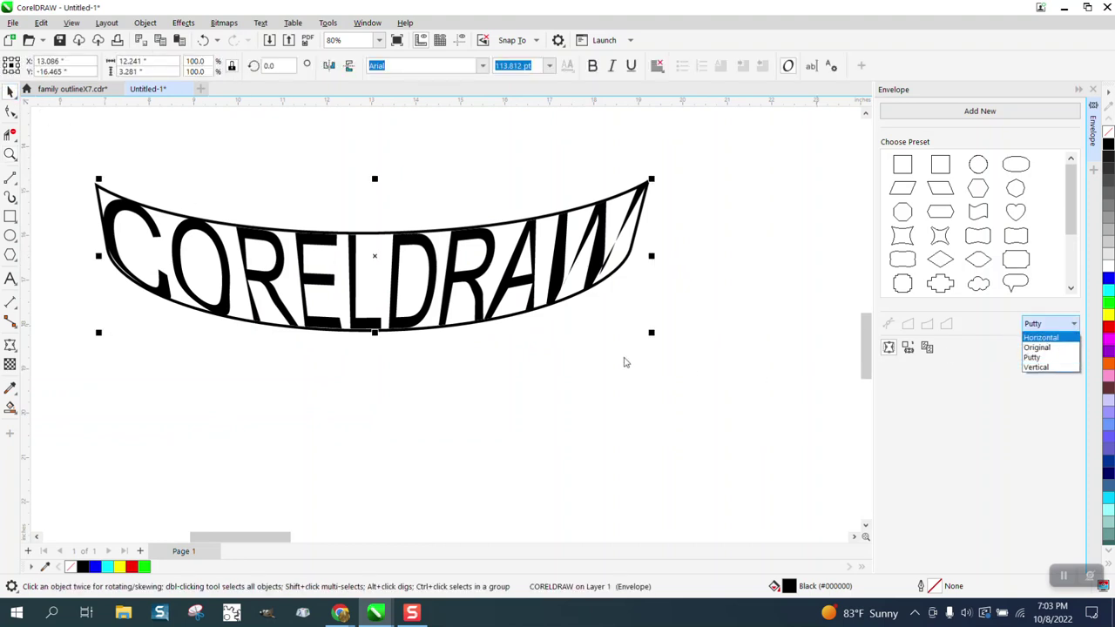
click(207, 44)
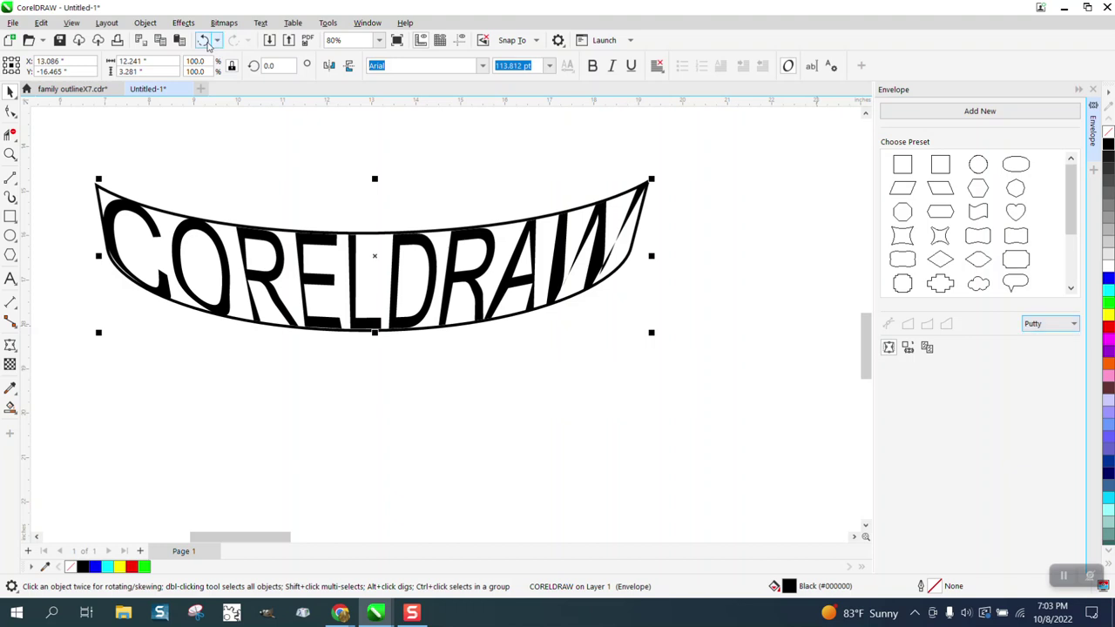
scroll(463, 260, down, 1)
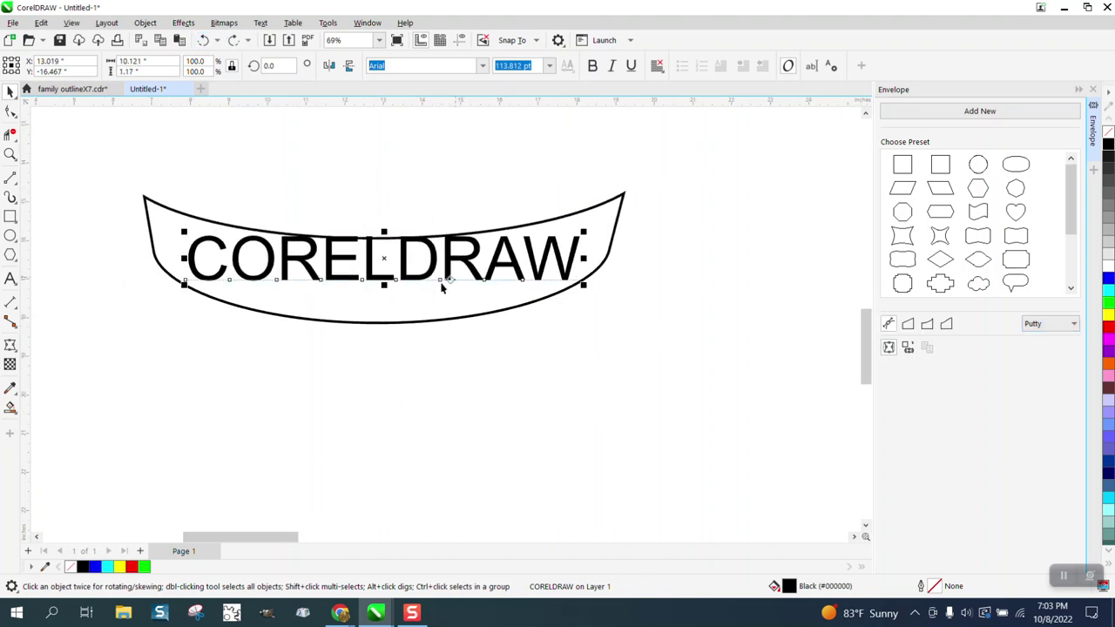
Step: Zoom in around the CORELDRAW text and band with the Envelope tool active
click(10, 345)
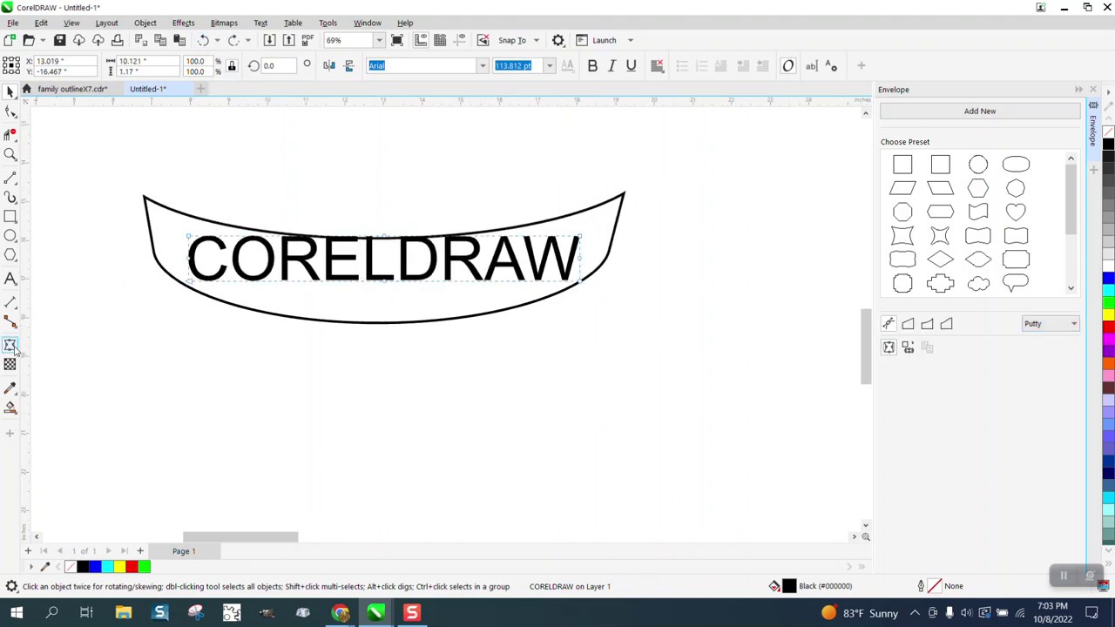
drag(378, 216, 420, 310)
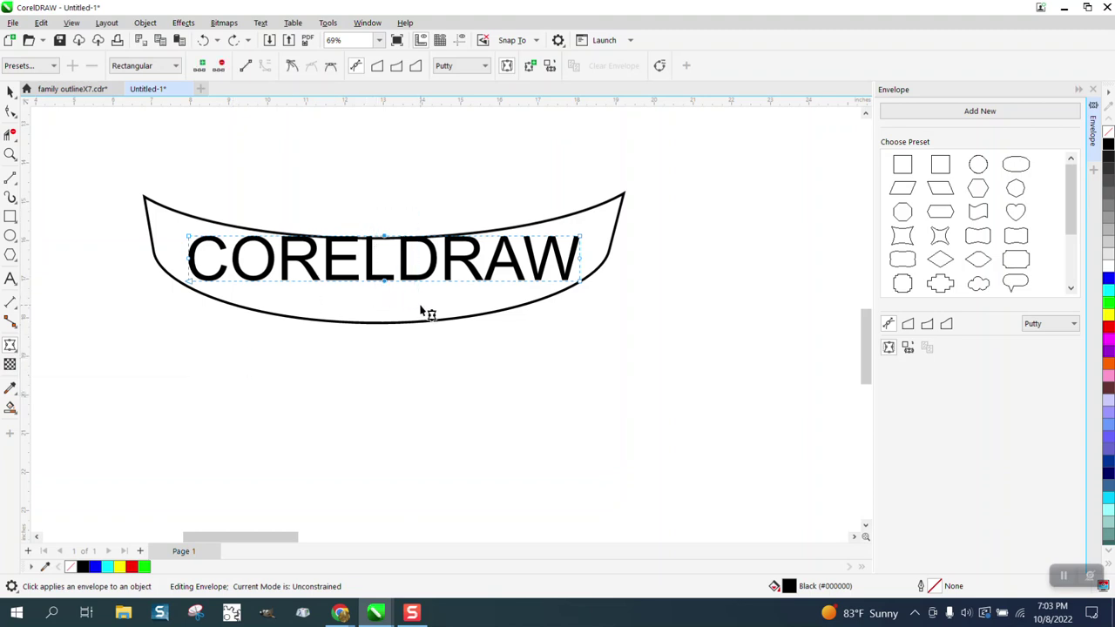
click(420, 310)
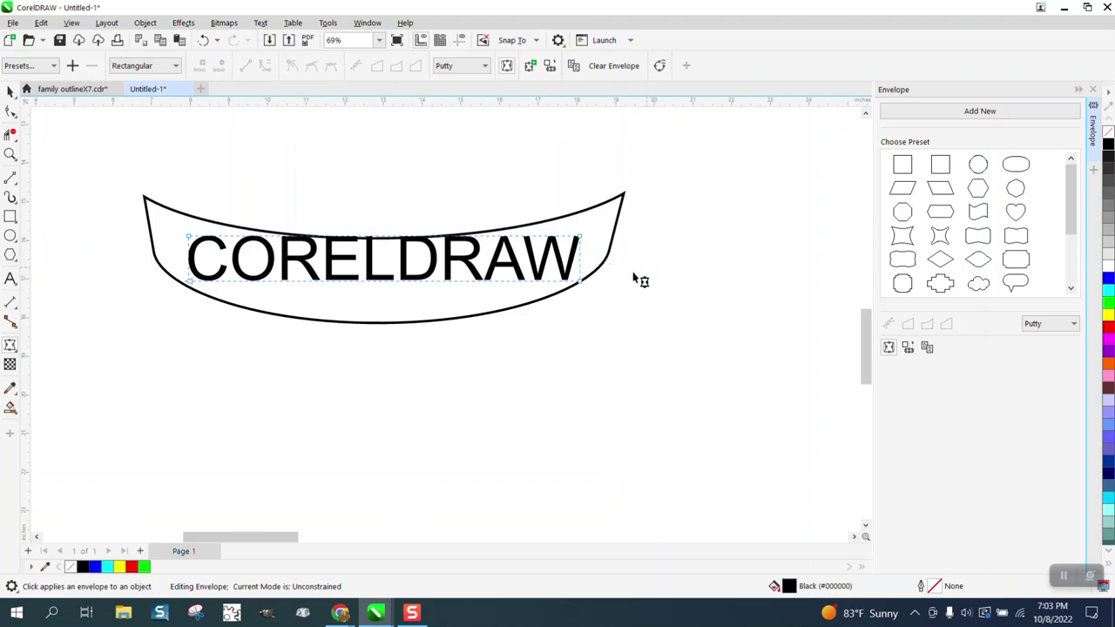
click(11, 154)
drag(115, 162, 760, 465)
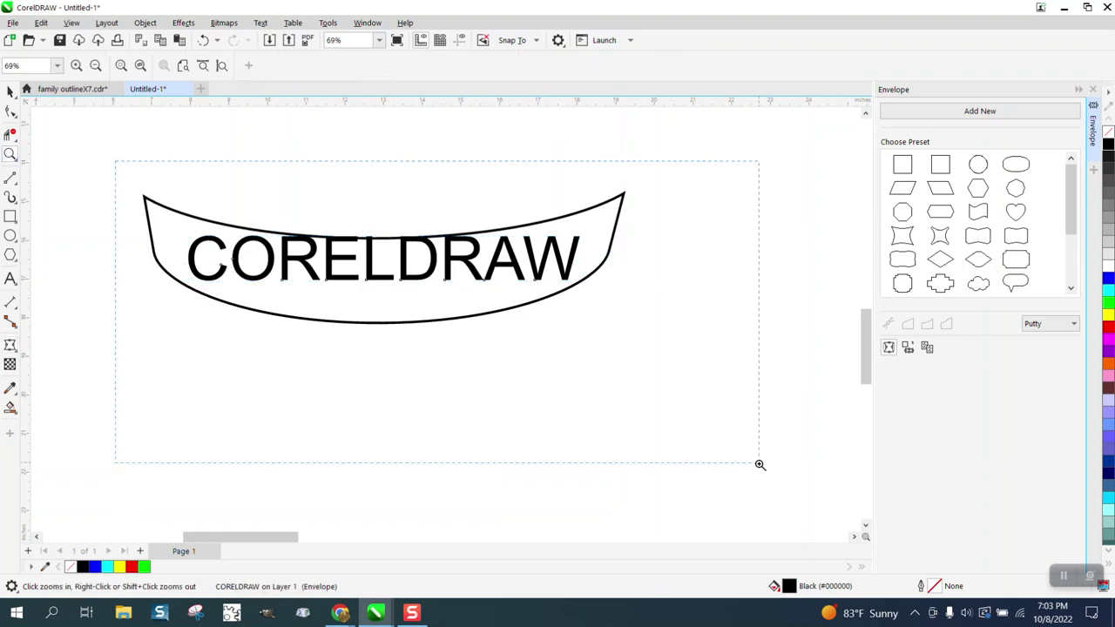
click(10, 110)
click(583, 208)
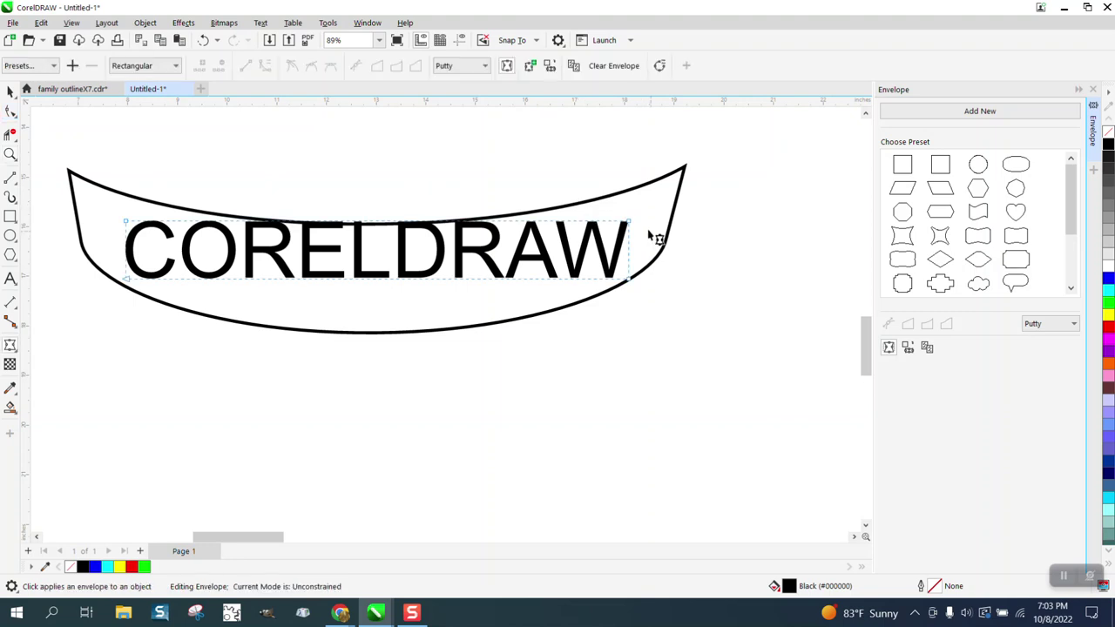
Step: Drag the envelope corners and edges so the letters stretch across the band's height
drag(627, 221, 624, 193)
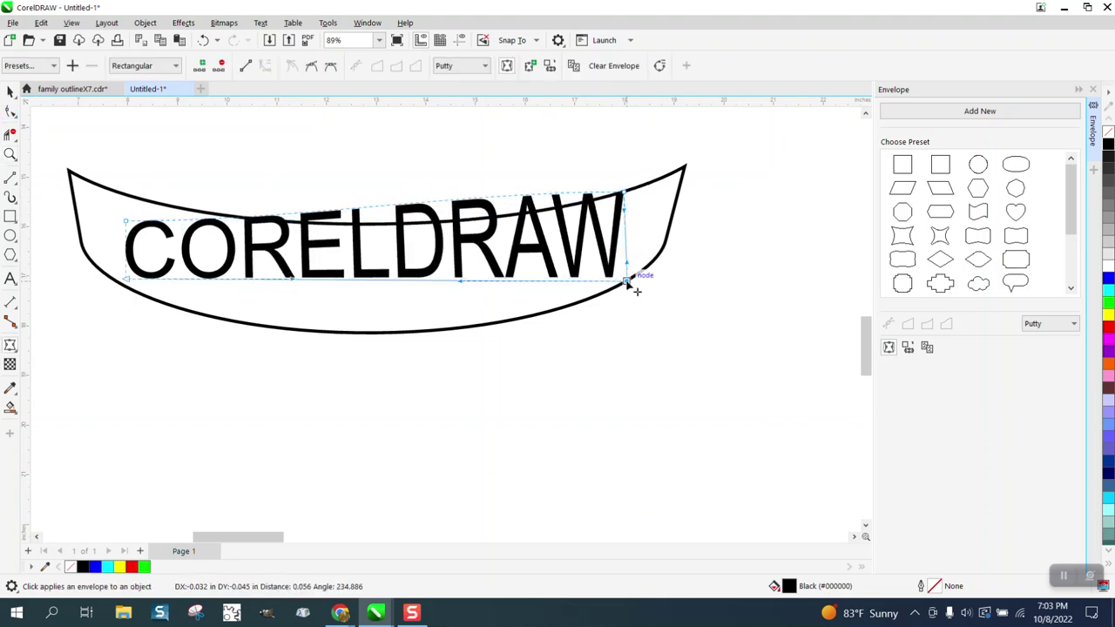
drag(629, 281, 628, 285)
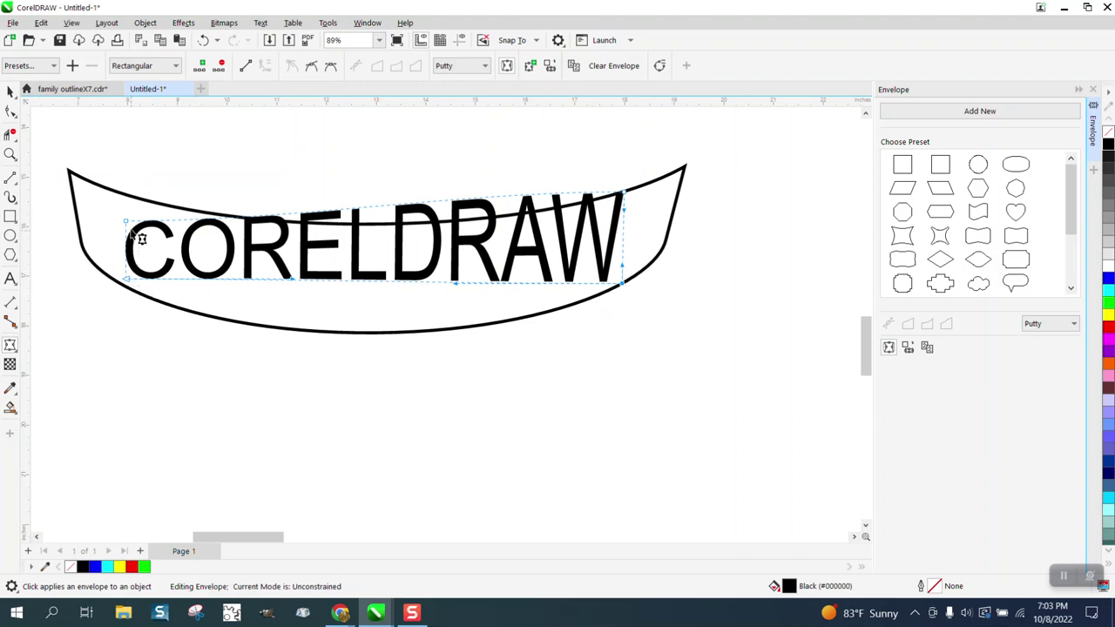
drag(127, 221, 129, 199)
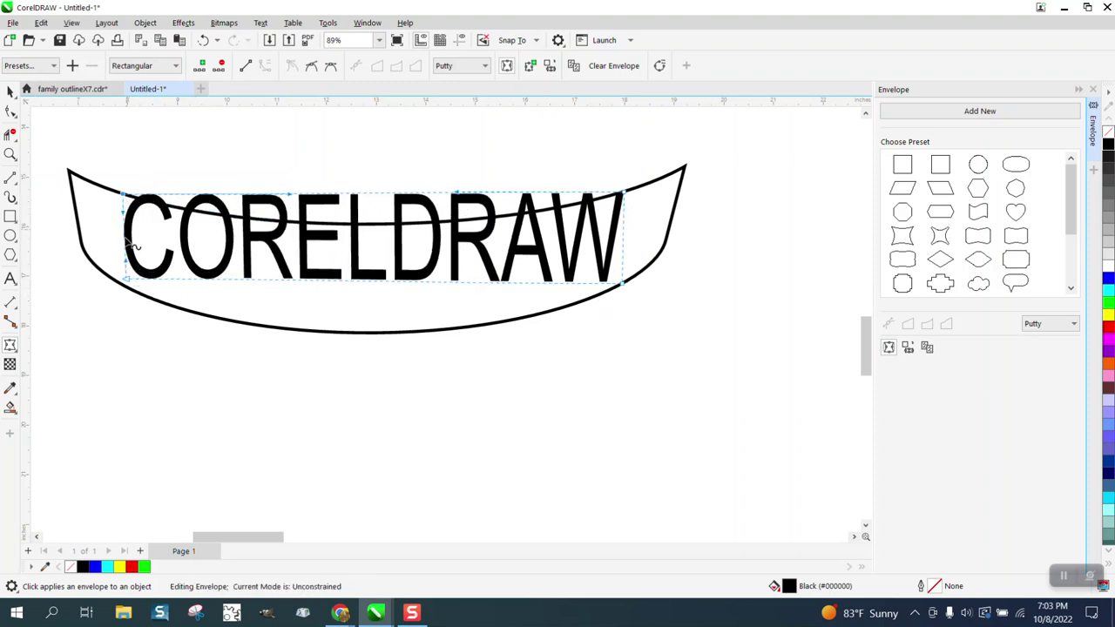
drag(125, 282, 127, 289)
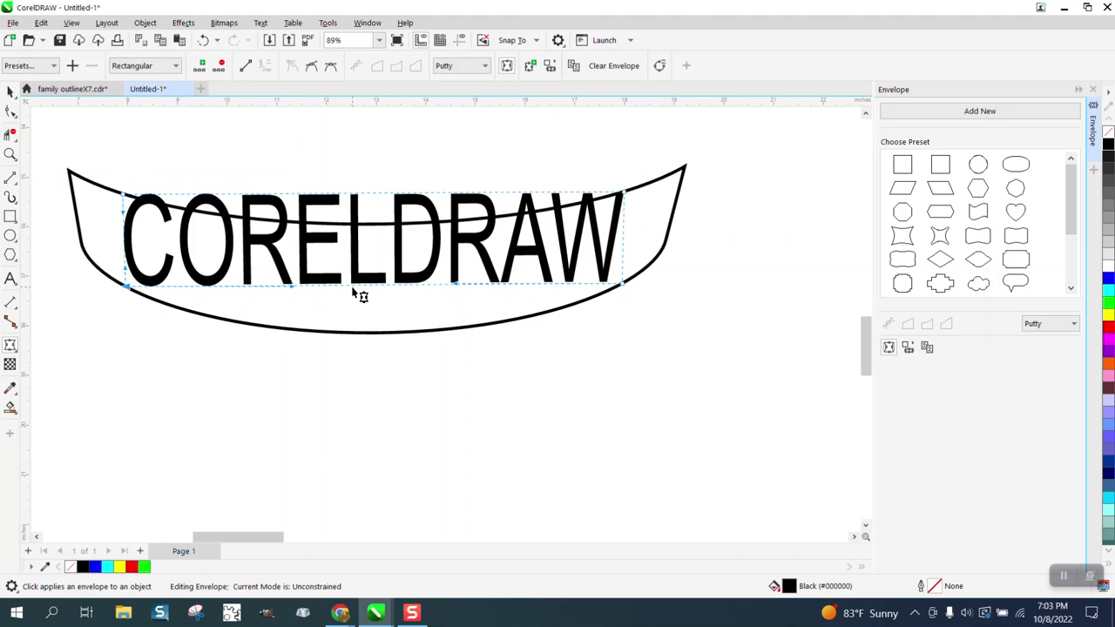
drag(365, 290, 373, 338)
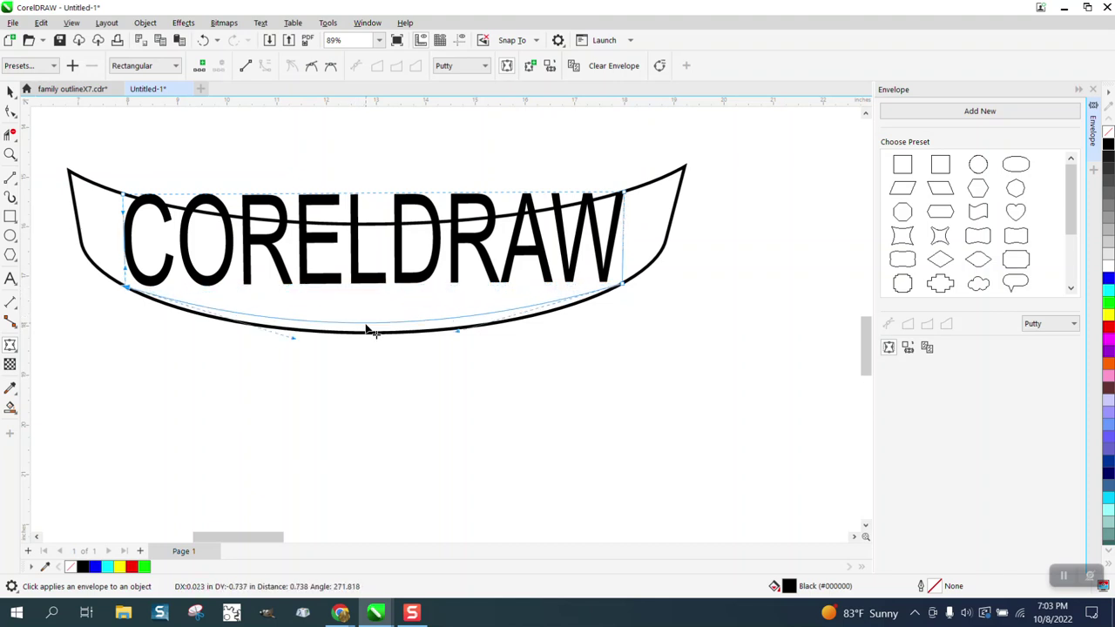
drag(376, 194, 376, 228)
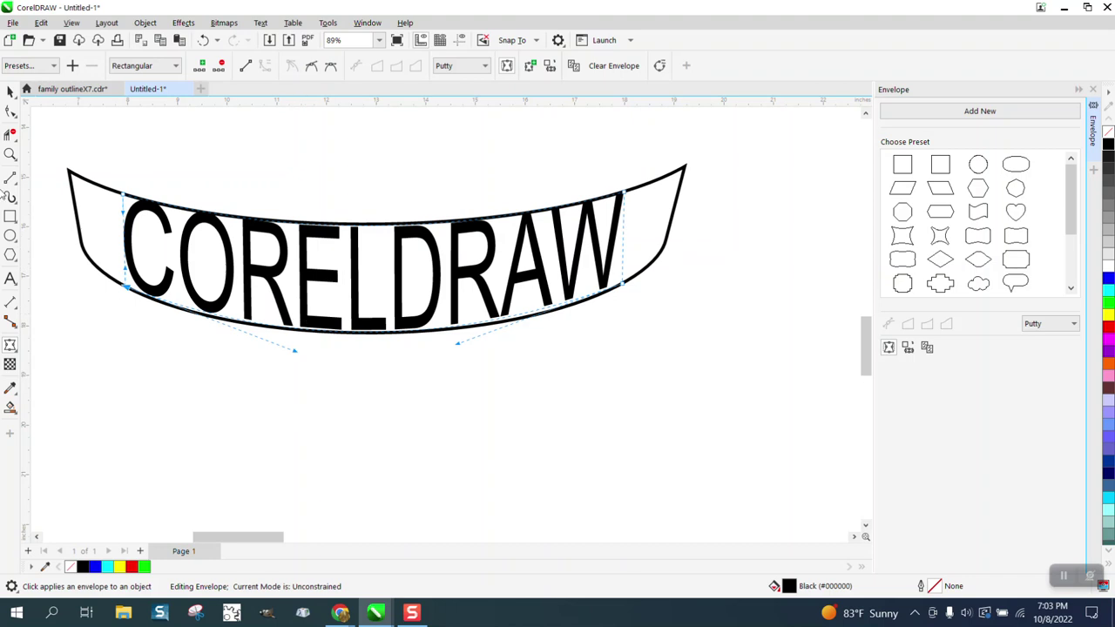
Step: Adjust the lower-left envelope node's handles so the text's base bends along the band
click(11, 154)
click(403, 390)
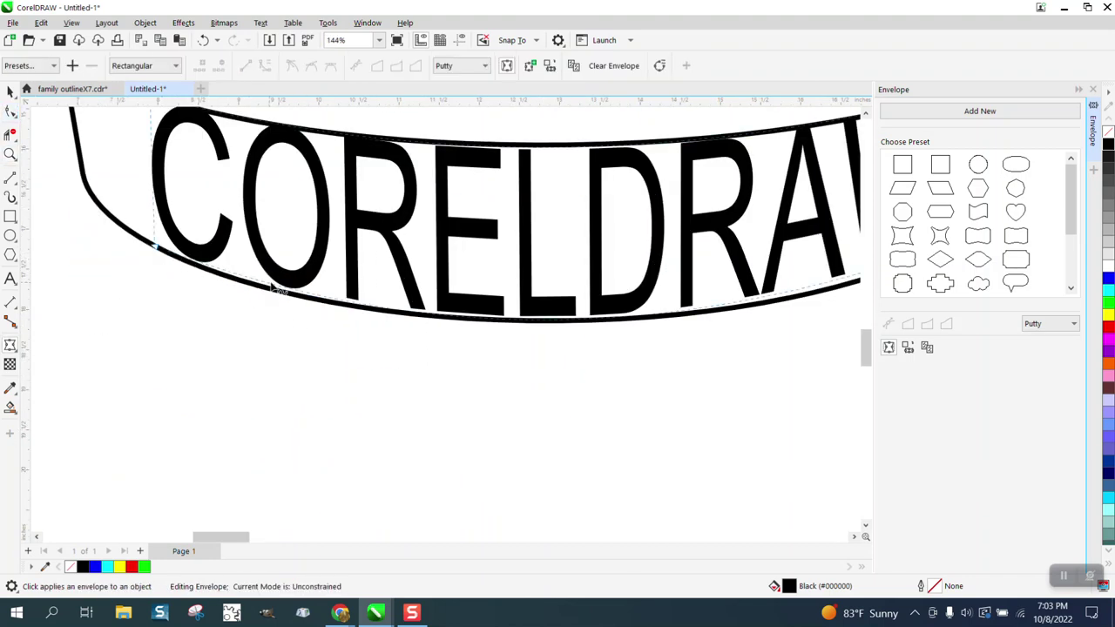
click(157, 252)
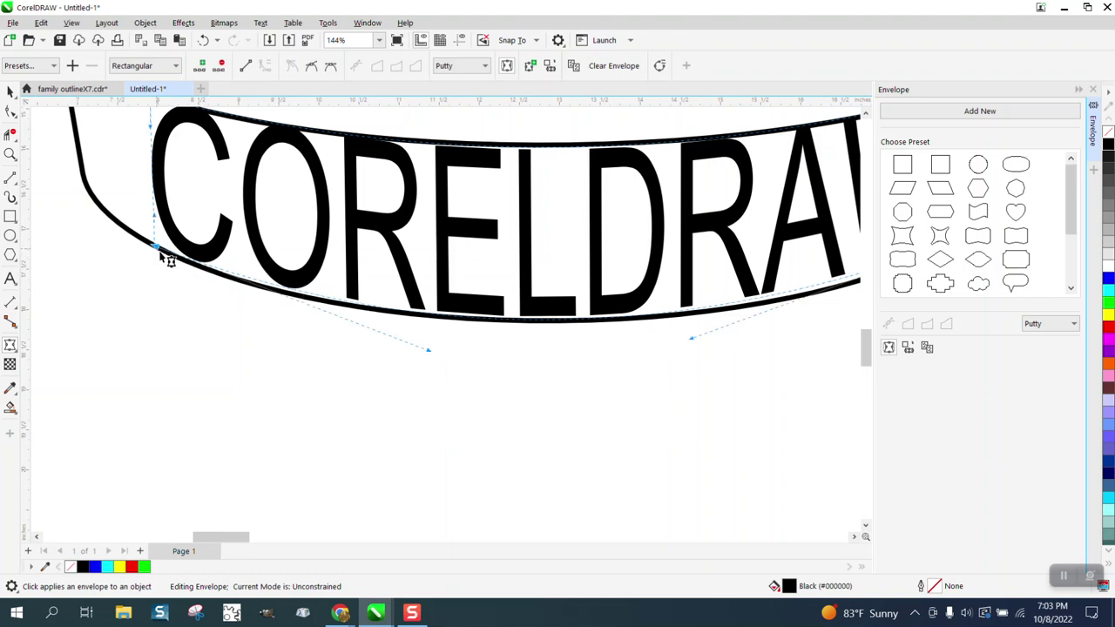
mouse_move(430, 357)
mouse_down()
mouse_move(430, 418)
mouse_move(352, 342)
mouse_move(291, 349)
mouse_up()
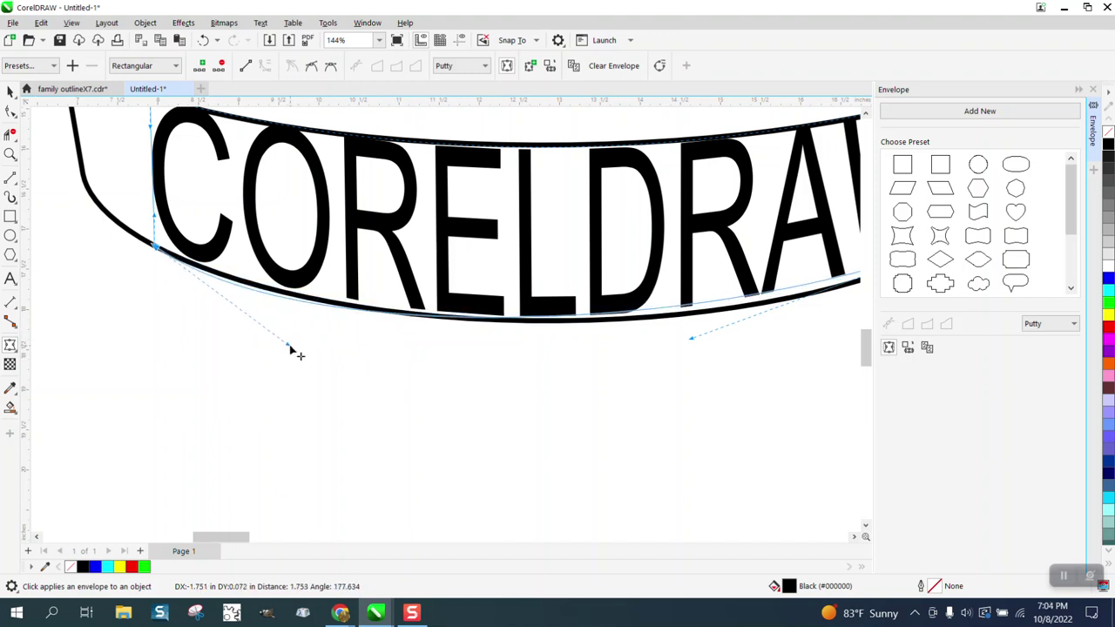
drag(291, 350, 285, 329)
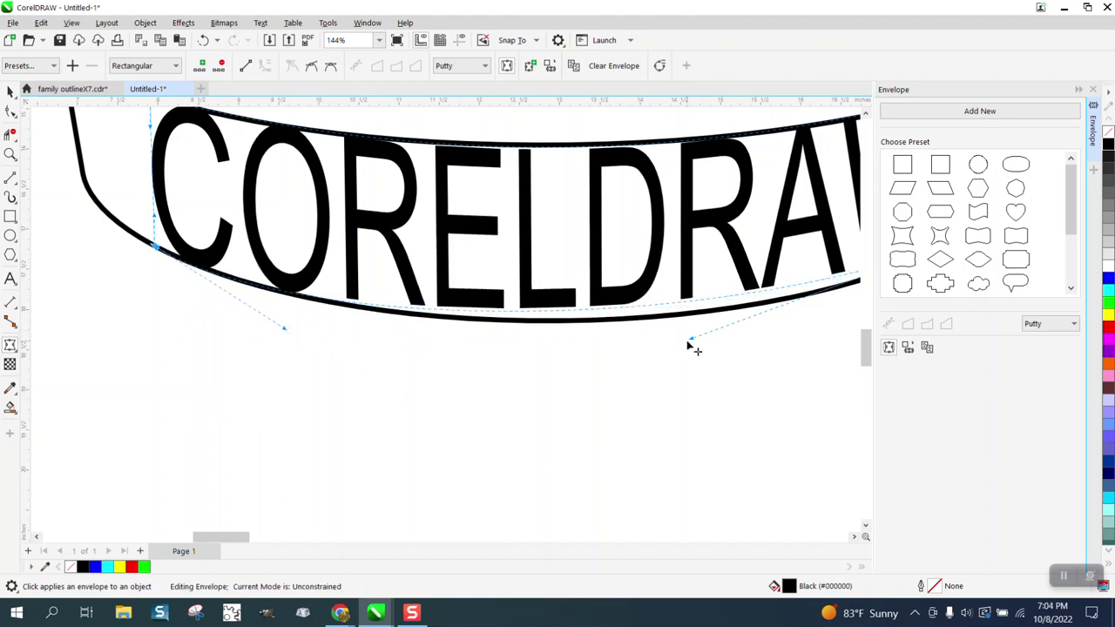
drag(691, 338, 722, 359)
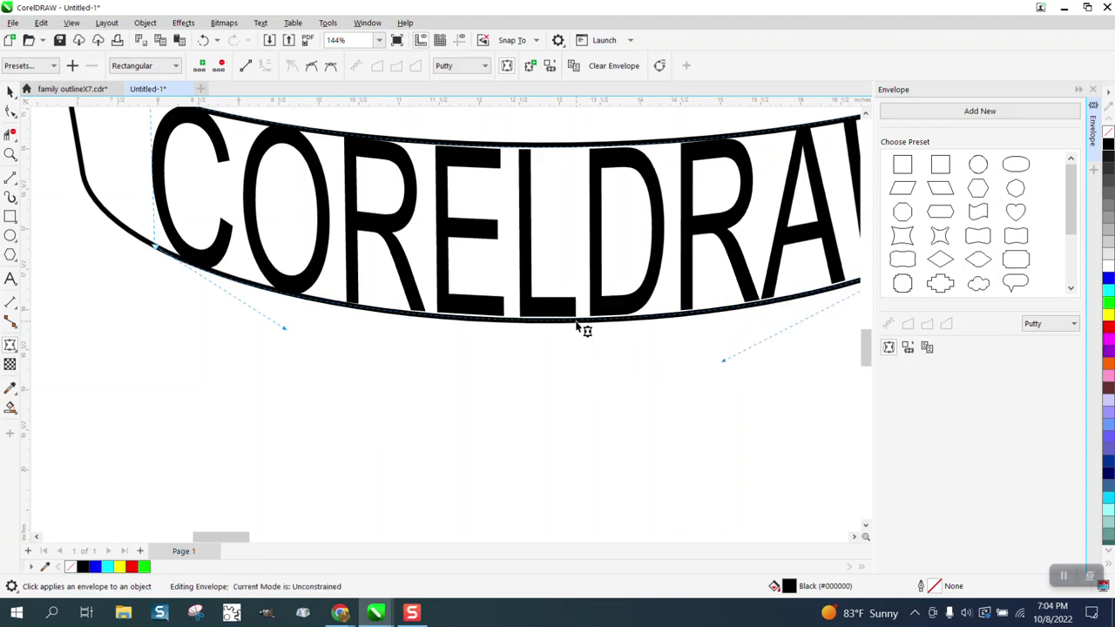
scroll(482, 316, down, 1)
scroll(481, 315, down, 3)
scroll(481, 315, down, 1)
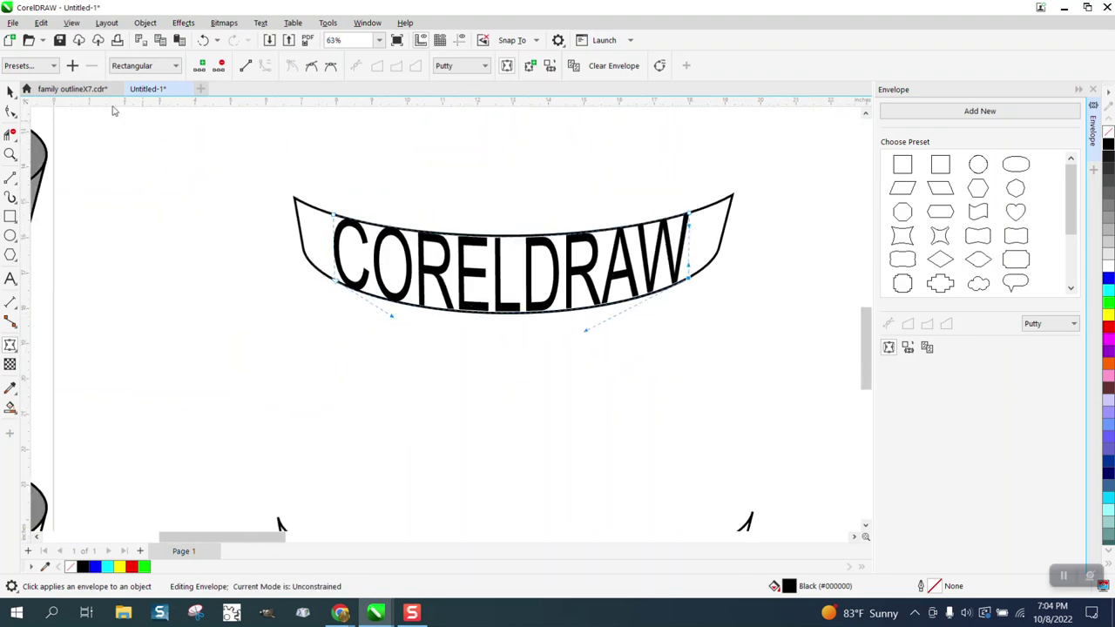
Step: Move the curved CORELDRAW text onto the upper grey ring
click(9, 91)
scroll(541, 226, down, 5)
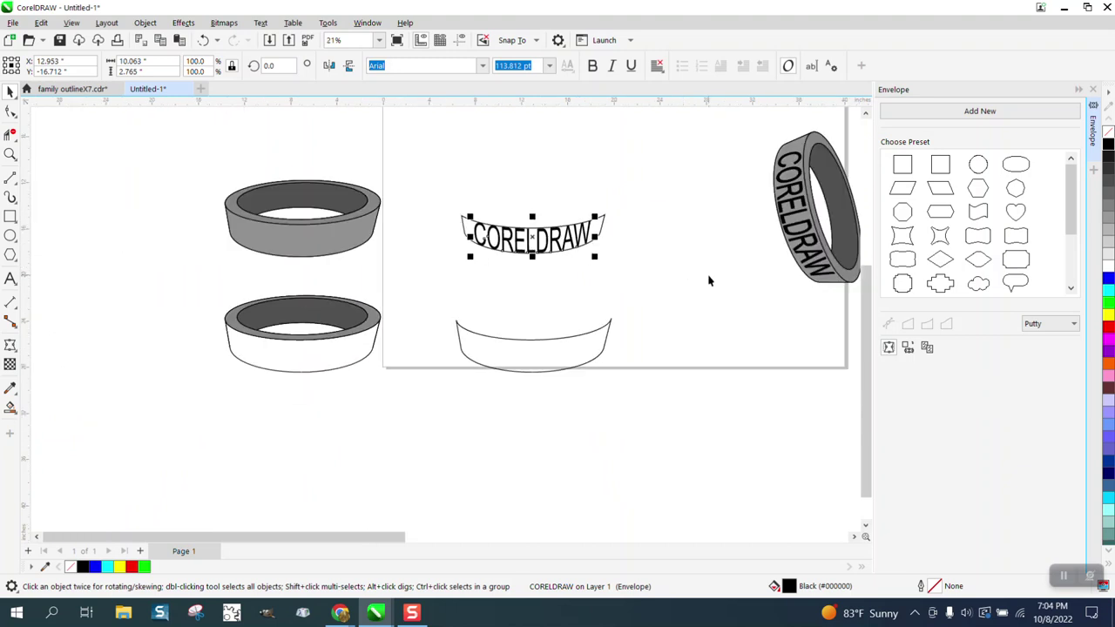
key(Left)
key(Left)
key(Left)
click(535, 266)
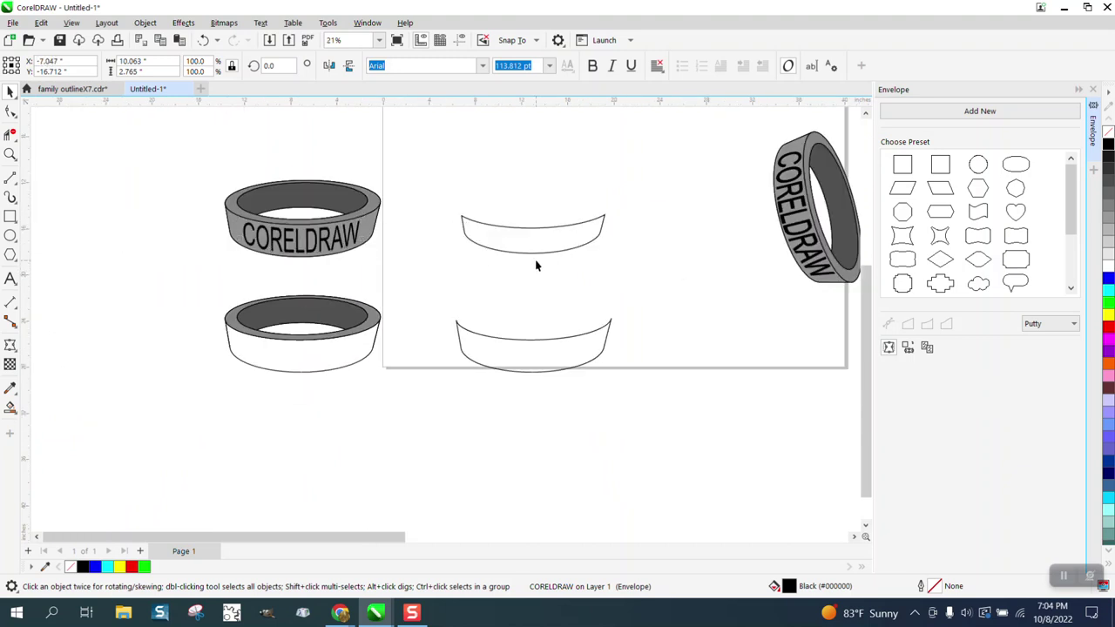
Step: Delete the spare lower ring and two cup outlines, then select the upper ring with its text
drag(282, 346, 454, 395)
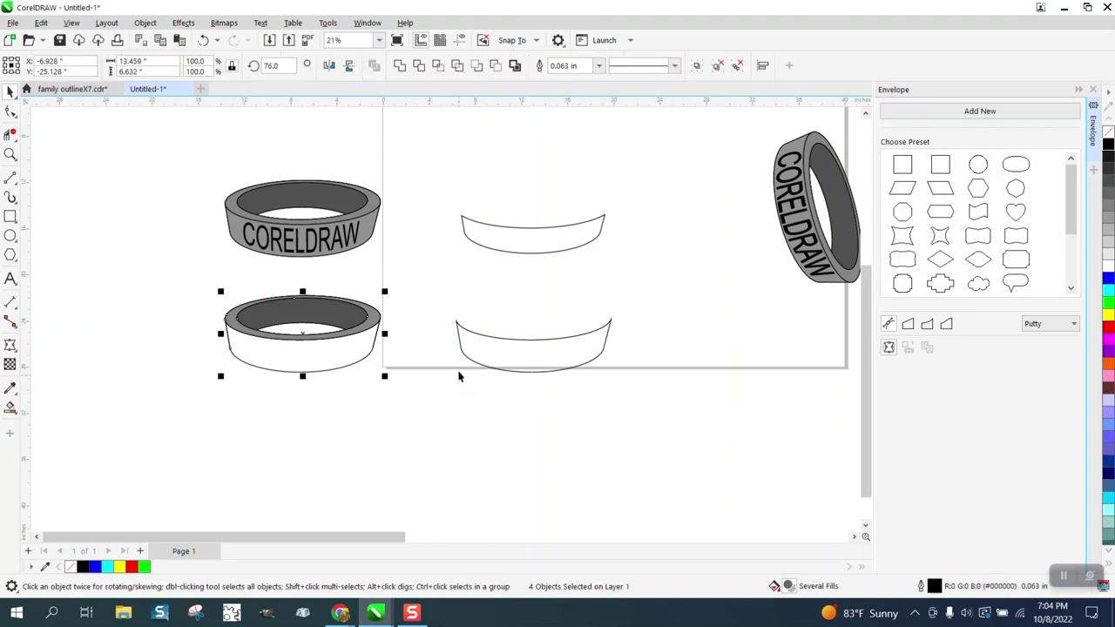
key(Delete)
drag(441, 182, 684, 413)
key(Delete)
mouse_move(213, 140)
mouse_down()
mouse_move(335, 268)
mouse_move(489, 342)
mouse_up()
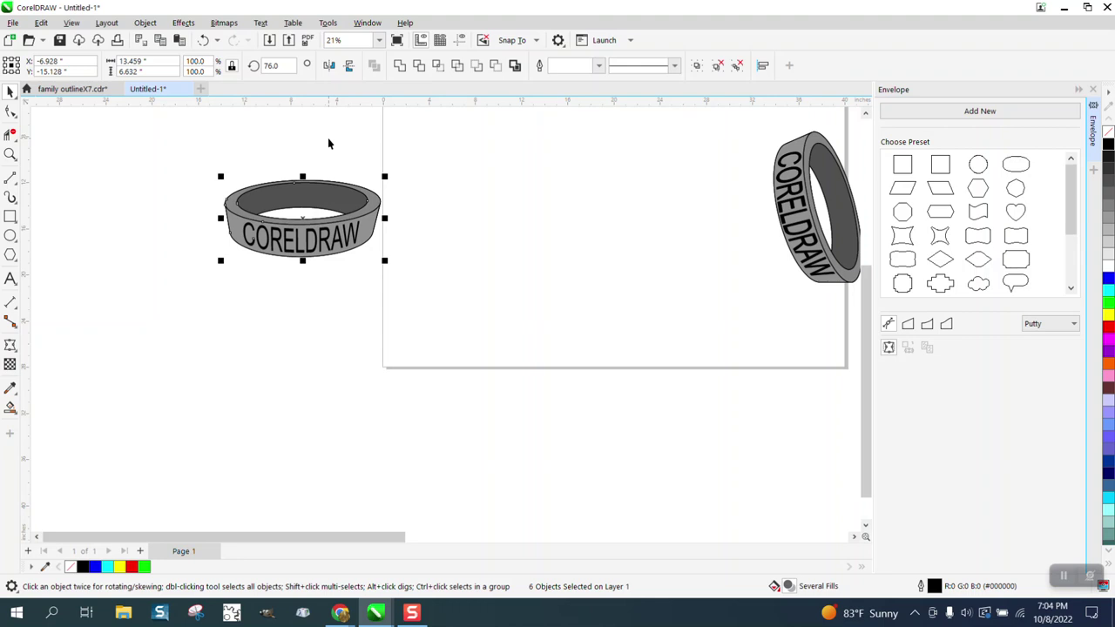
Step: Rotate the lettered ring by 76° and zoom in to inspect the tilted result
key(ctrl+g)
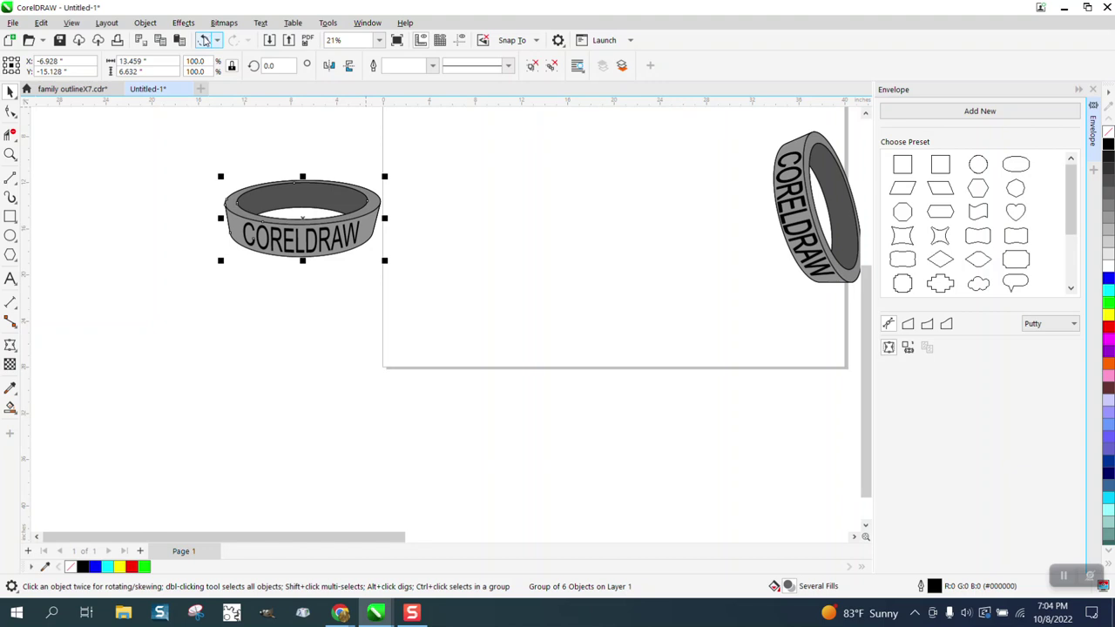
click(204, 40)
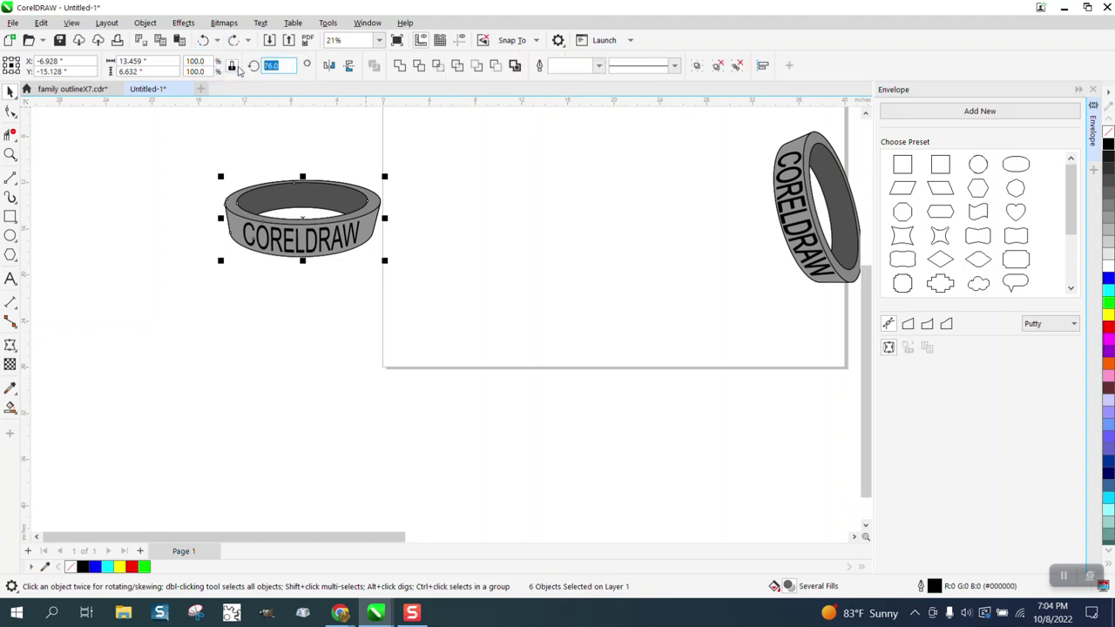
key(Return)
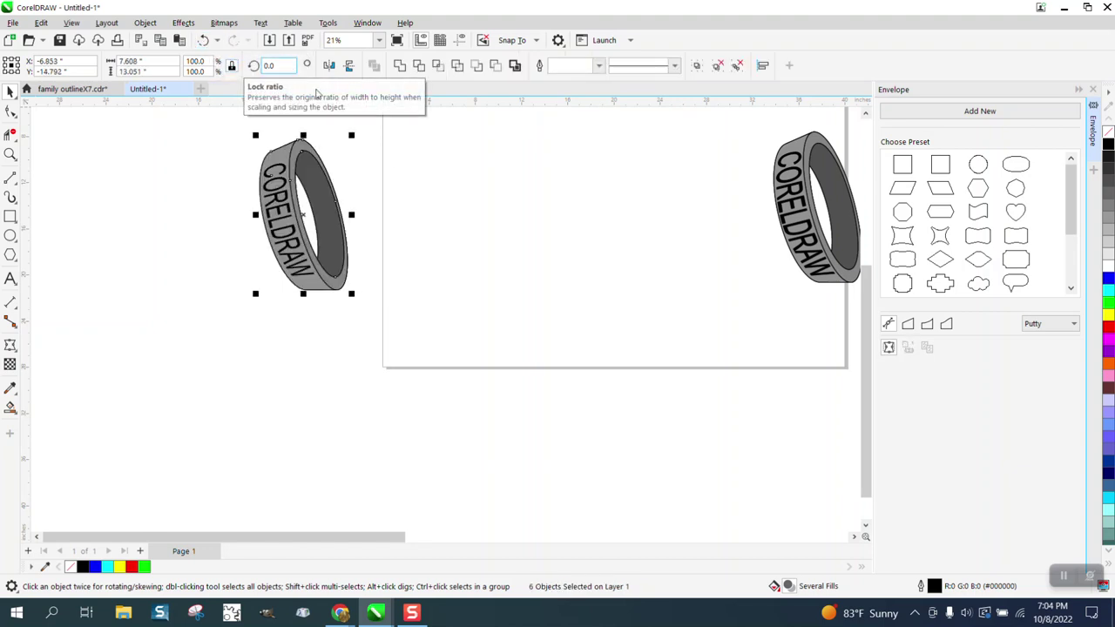
click(10, 154)
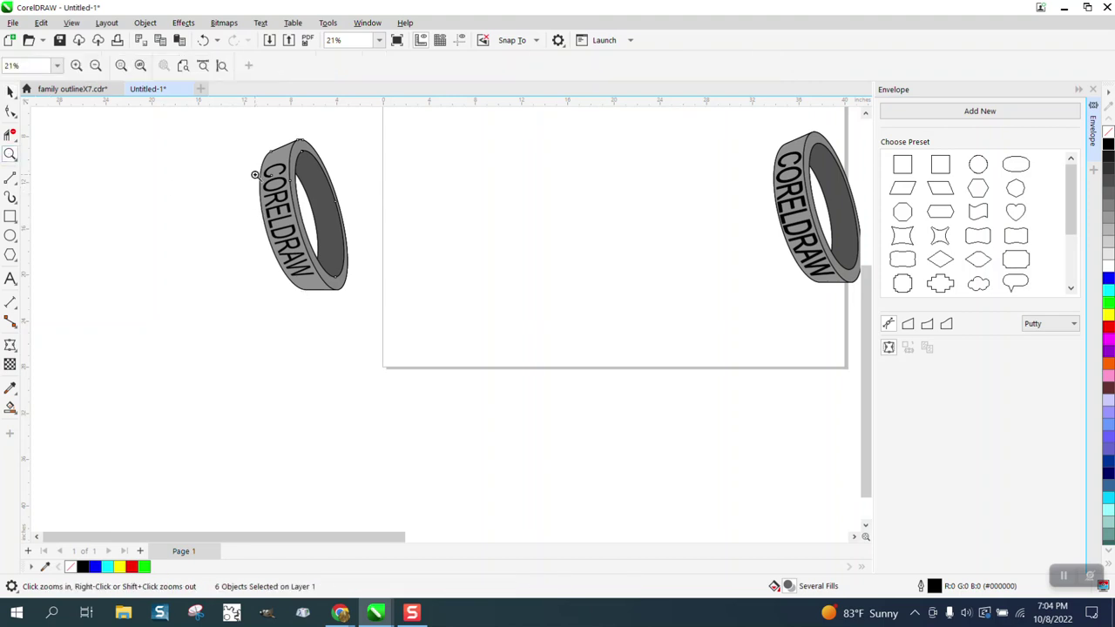
key(shift+F2)
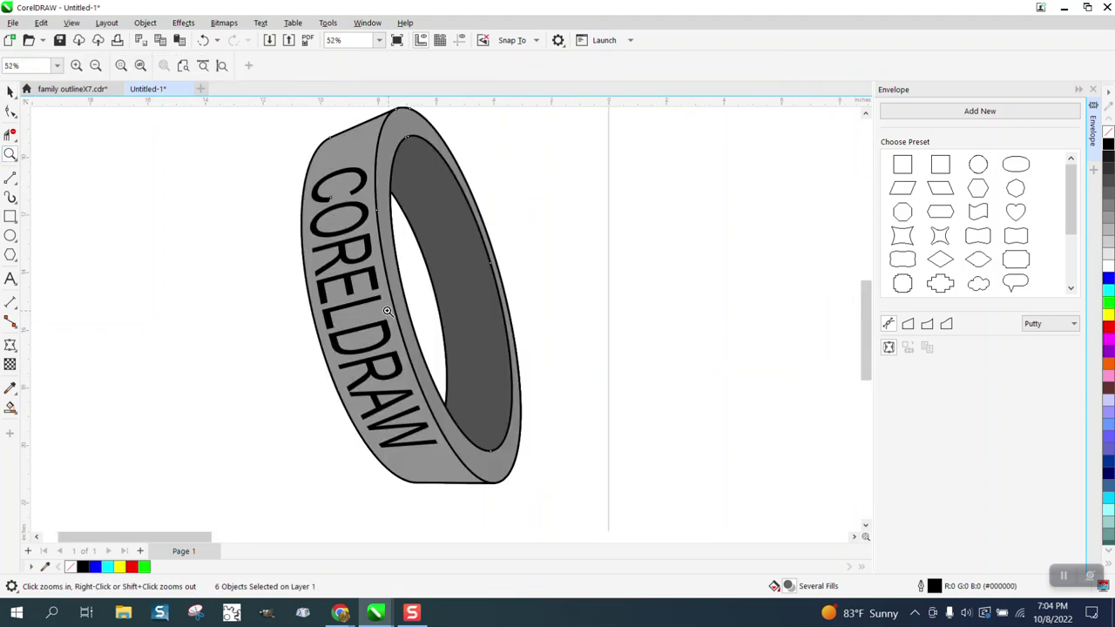
click(11, 91)
click(71, 147)
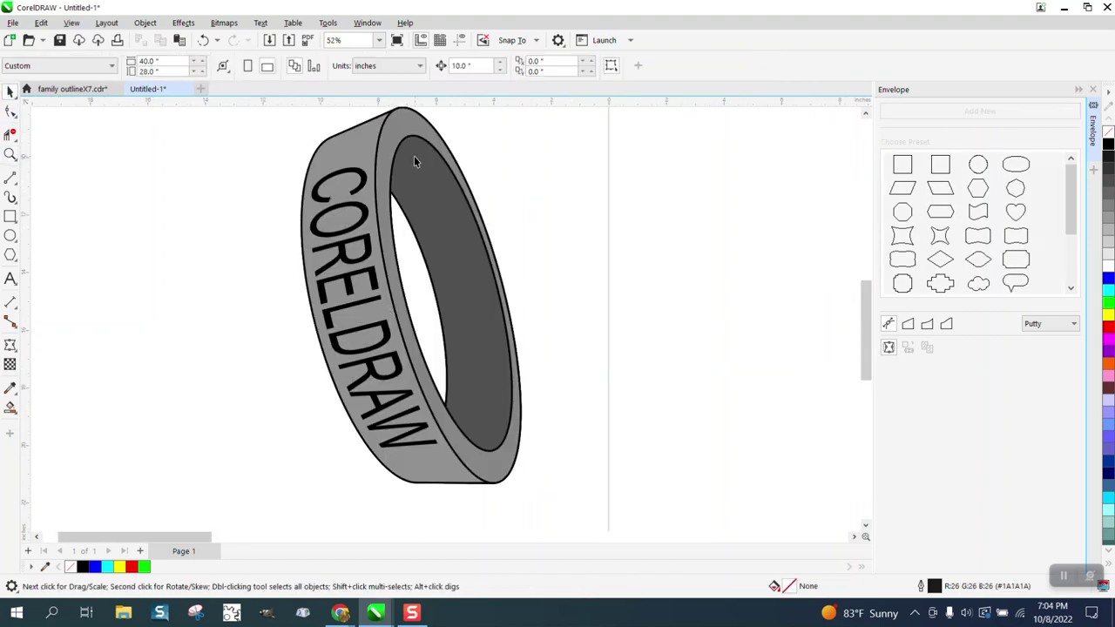